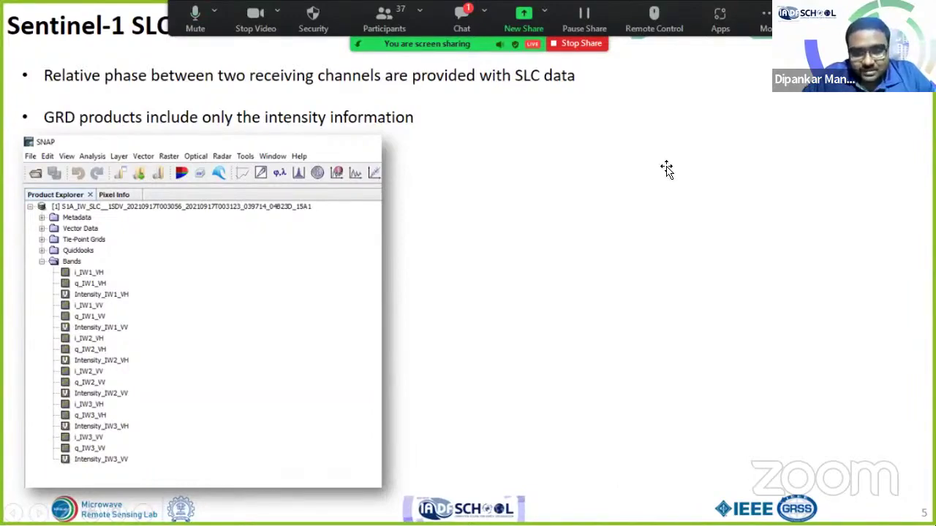
# - End the slideshow, switch to the IADF folder in File Explorer, browse to Data > Sentinel1_SLC_mat > C2_mat and widen the name column for full file names
pyautogui.press('Escape')
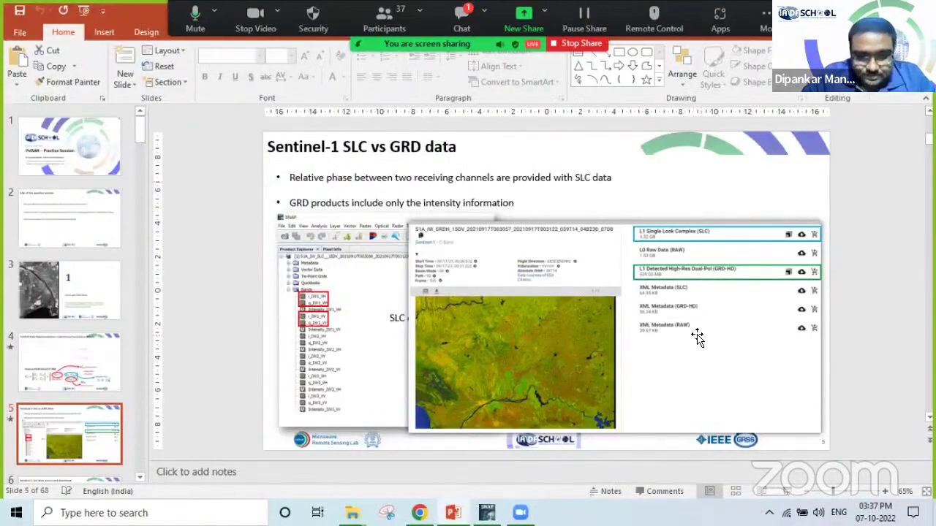
pyautogui.moveTo(351, 512)
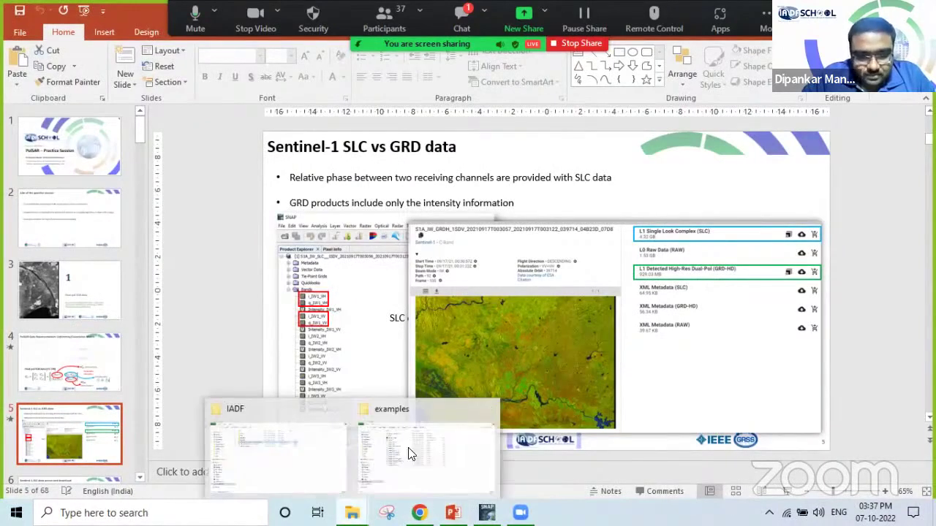
pyautogui.click(291, 456)
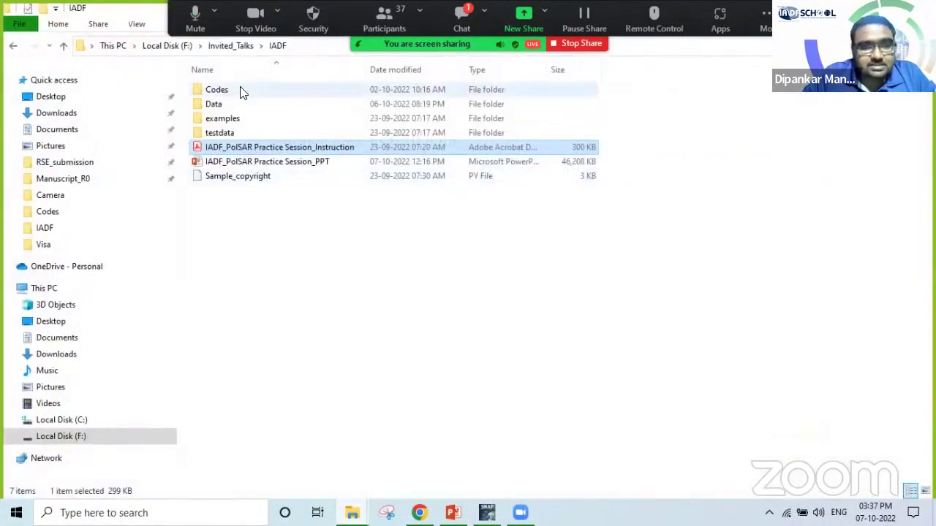
pyautogui.doubleClick(238, 106)
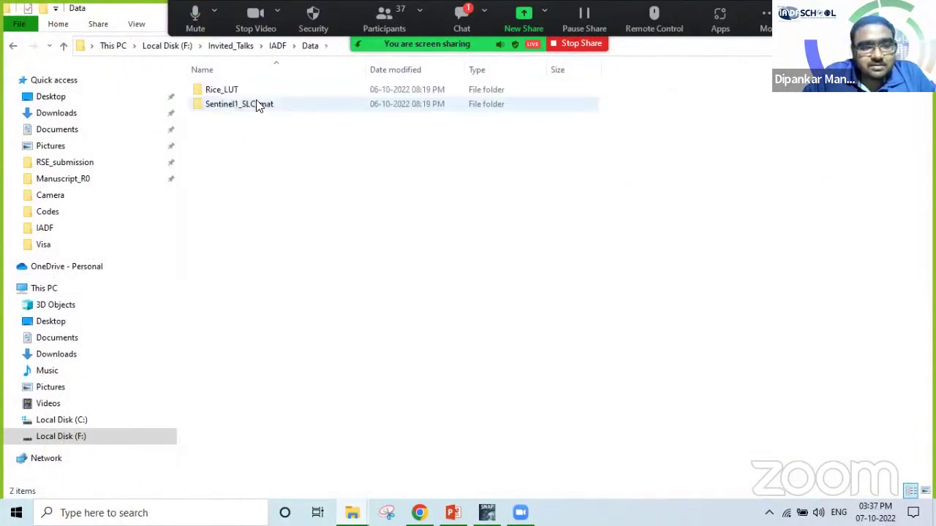
pyautogui.doubleClick(256, 110)
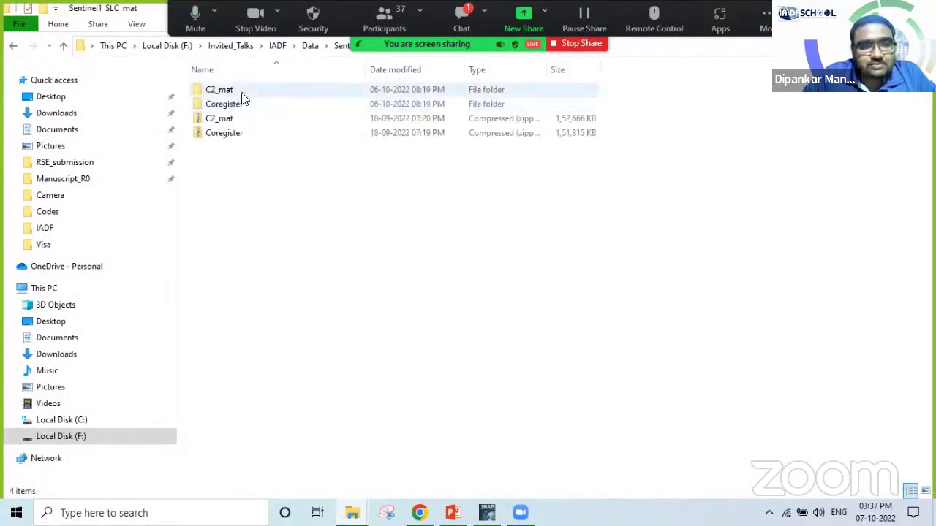
pyautogui.doubleClick(243, 92)
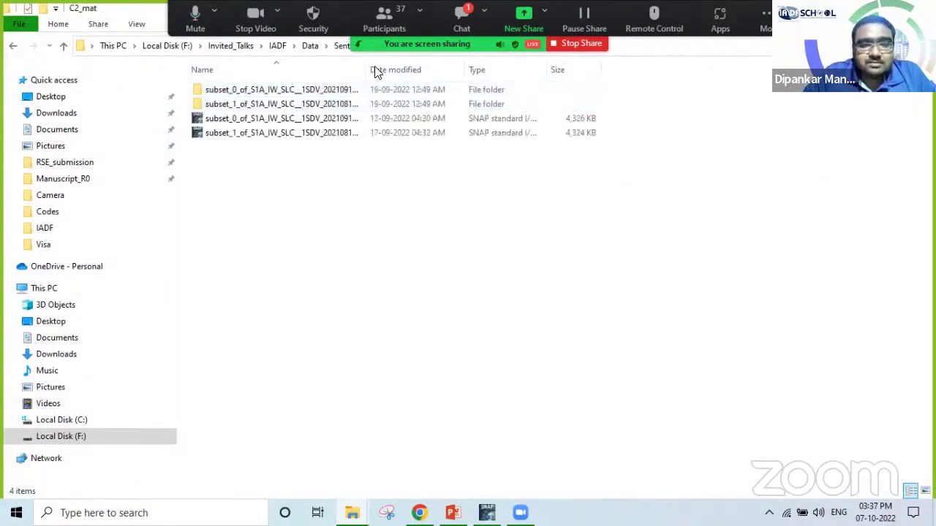
pyautogui.moveTo(366, 66); pyautogui.dragTo(727, 102)
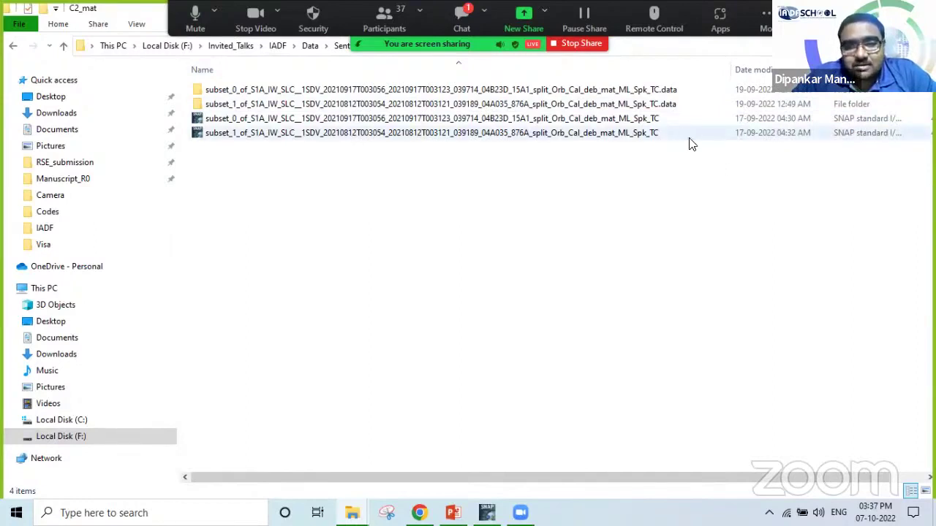
# - Examine the details of the subset_1 product file and the contents of its .data folder, and return to C2_mat
pyautogui.click(452, 140)
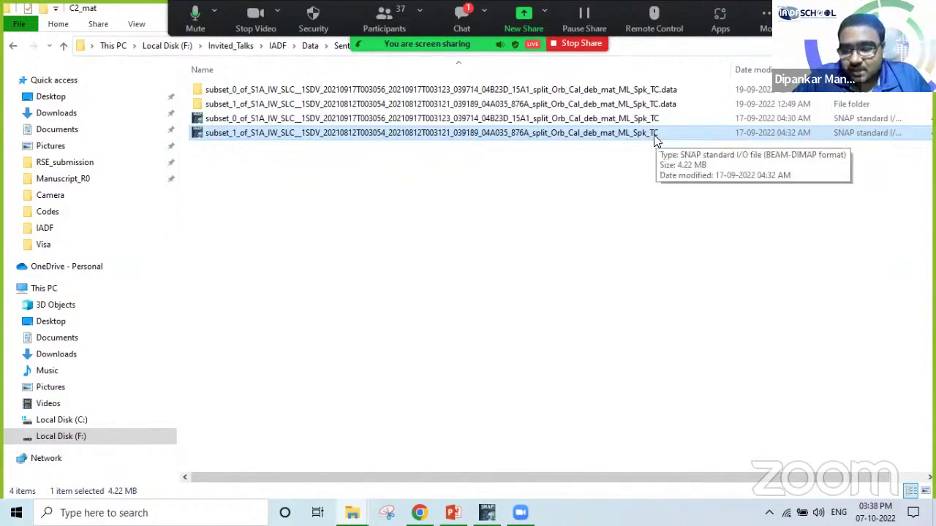
pyautogui.moveTo(678, 476); pyautogui.dragTo(720, 476)
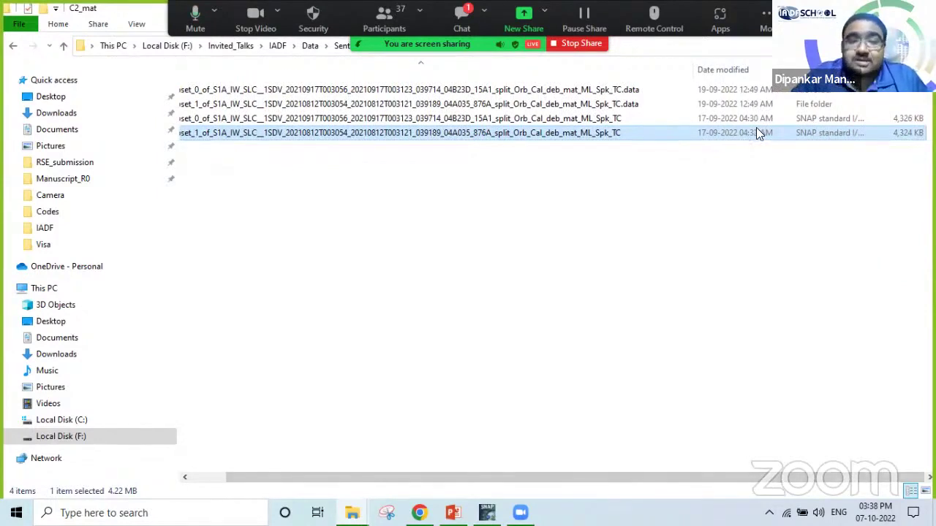
pyautogui.click(716, 471)
pyautogui.moveTo(729, 477); pyautogui.dragTo(691, 480)
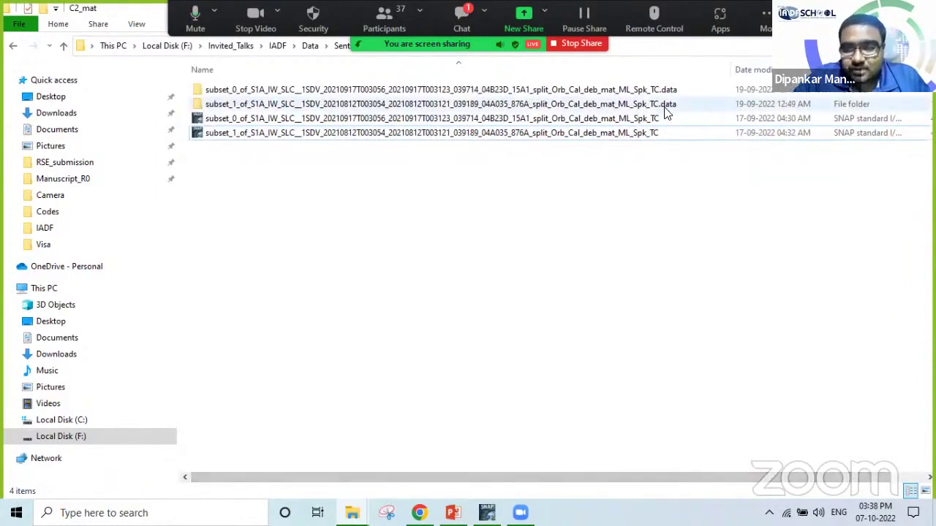
pyautogui.doubleClick(665, 107)
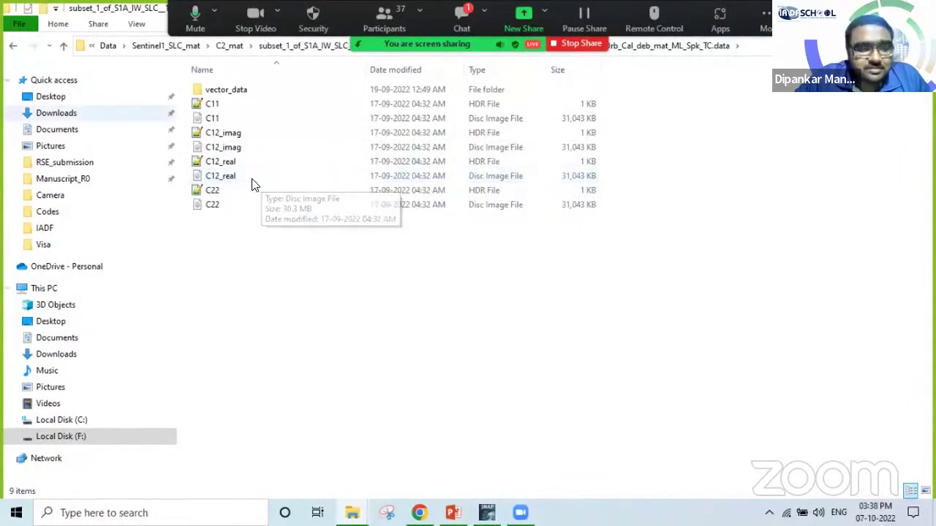
pyautogui.click(63, 46)
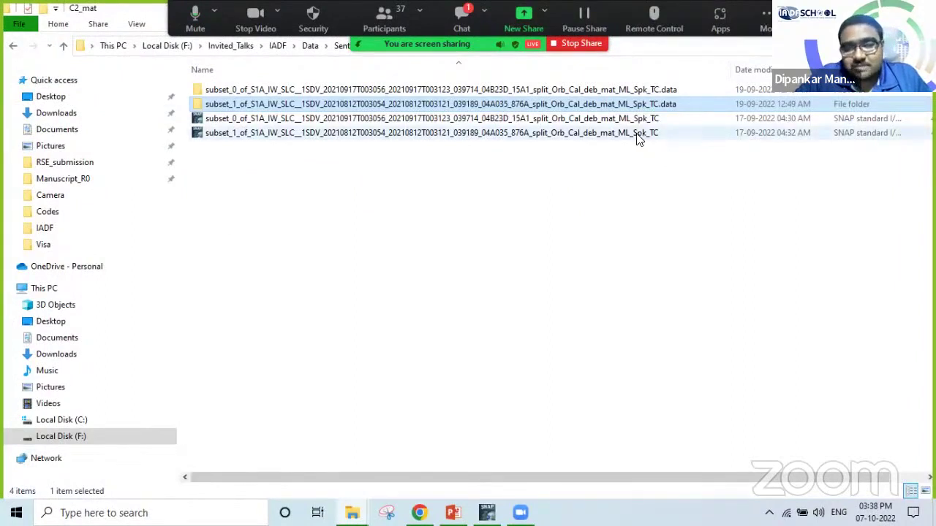
# - Load the subset_1 SLC product dated 20210812 from C2_mat into SNAP and expand its Bands folder
pyautogui.click(596, 135)
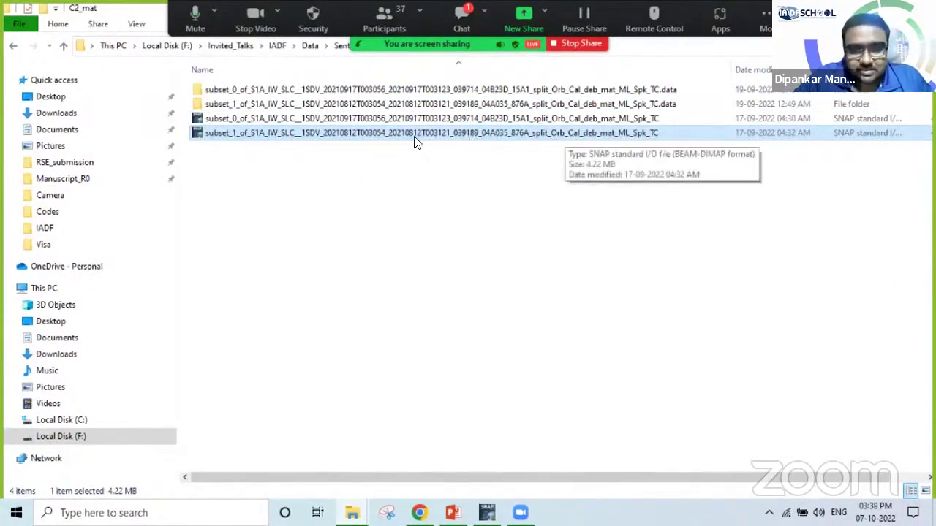
pyautogui.moveTo(402, 133); pyautogui.dragTo(170, 162)
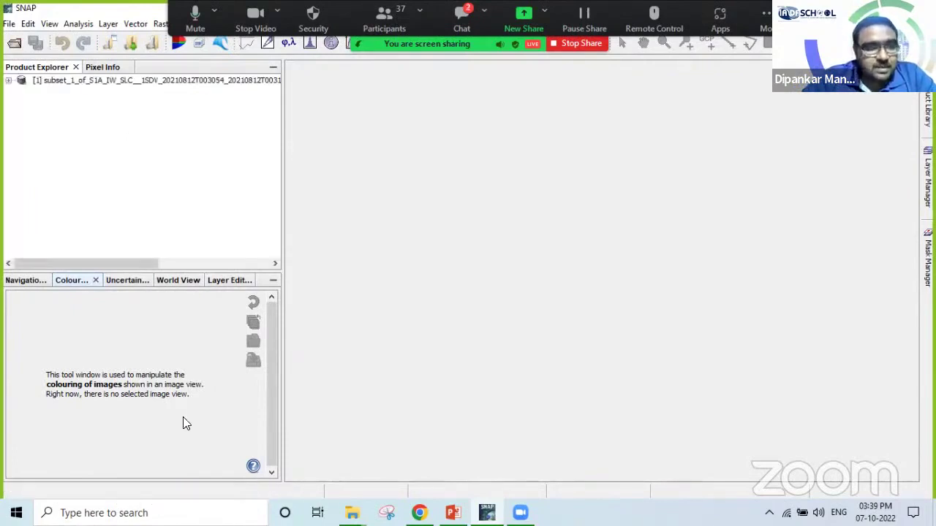
pyautogui.click(8, 81)
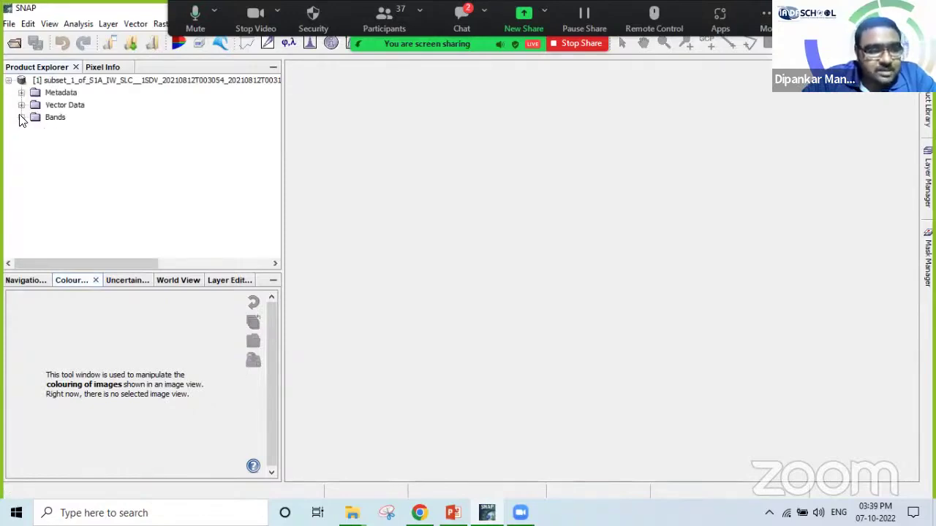
pyautogui.click(21, 118)
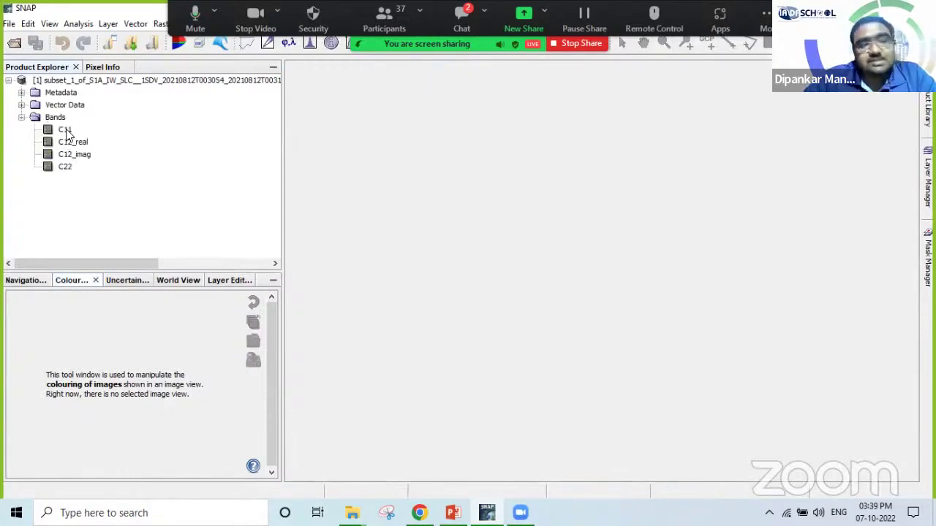
# - Point out the C11 and C22 bands and display the C11 band as an image
pyautogui.click(66, 132)
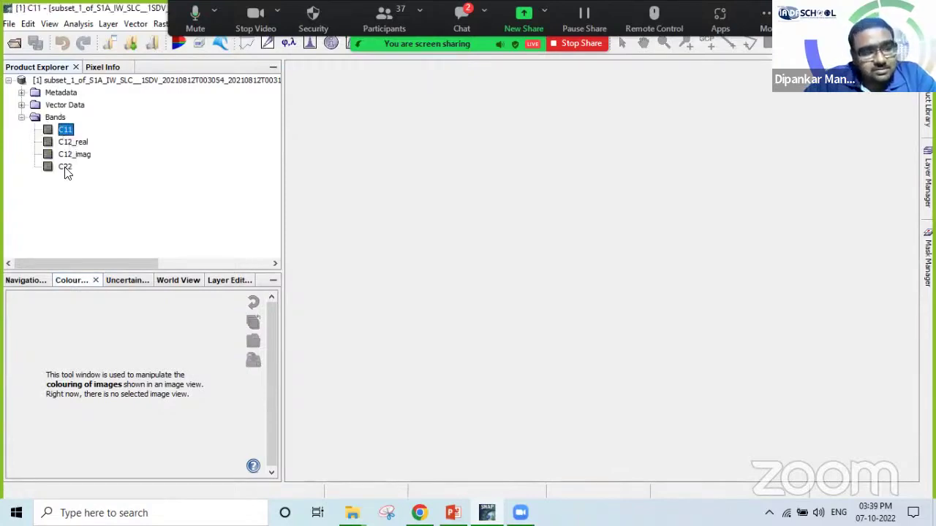
pyautogui.click(67, 168)
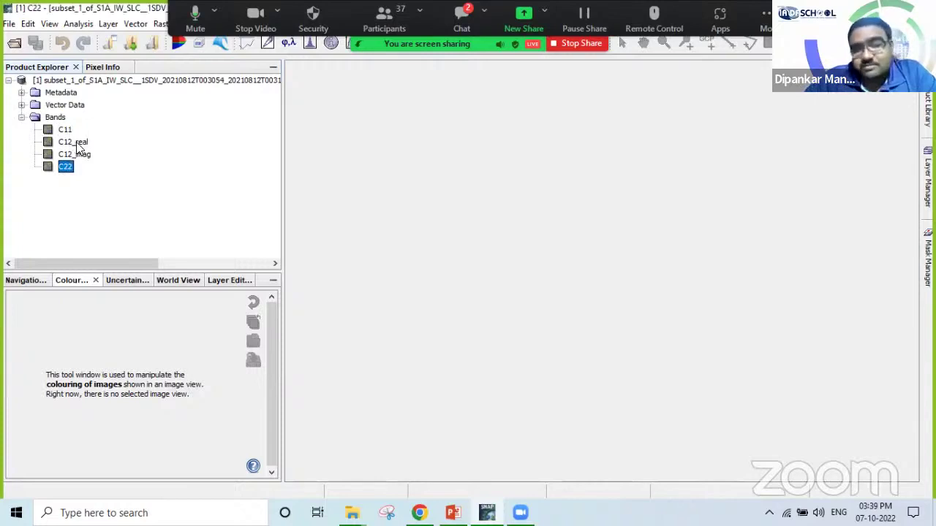
pyautogui.click(66, 131)
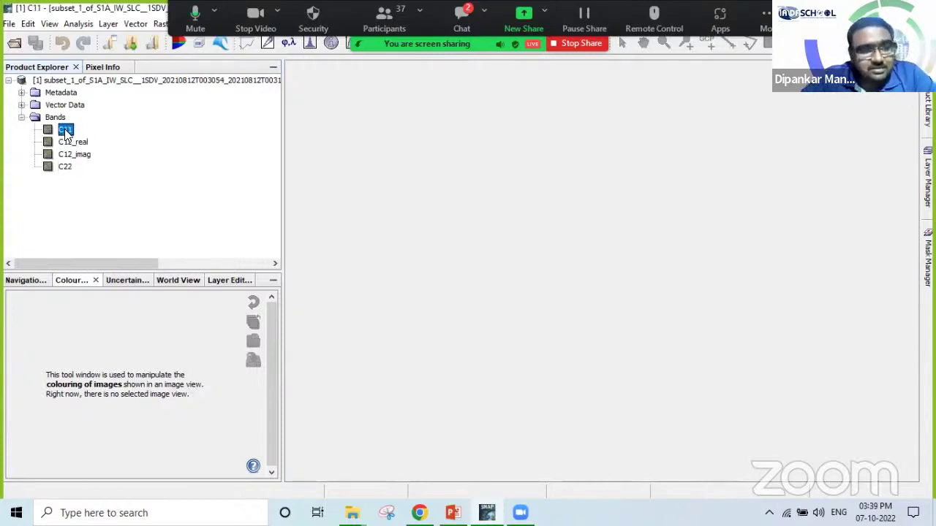
pyautogui.doubleClick(66, 131)
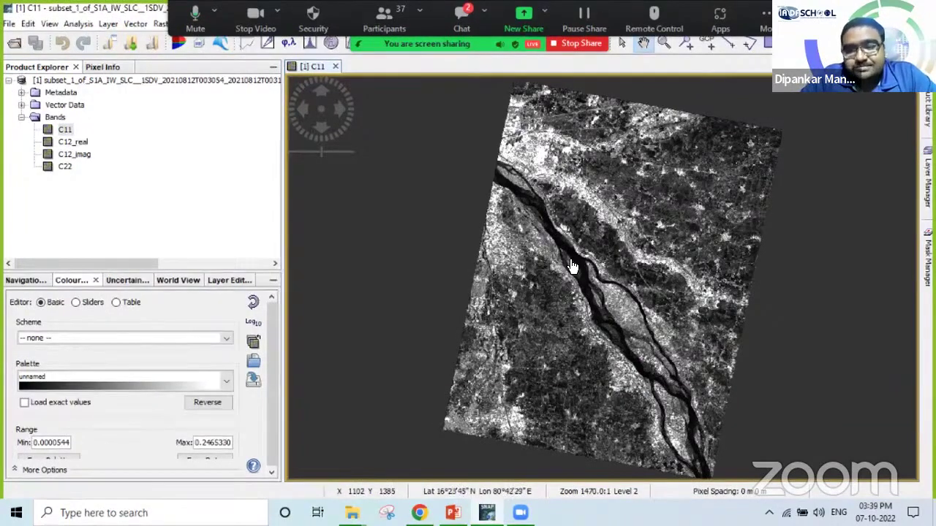
pyautogui.scroll(3, 573, 266)
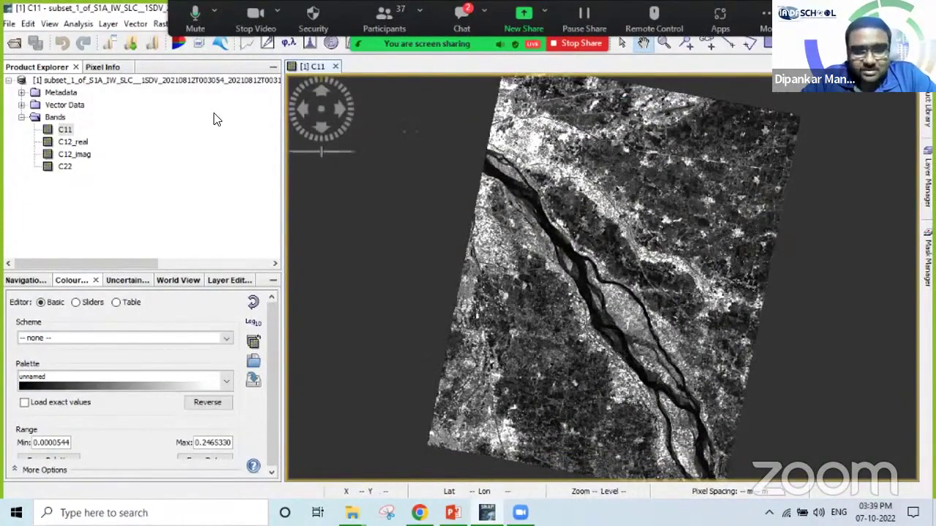
# - Inspect the pixel information of the C11 image near the river and return to the product's band list
pyautogui.click(100, 67)
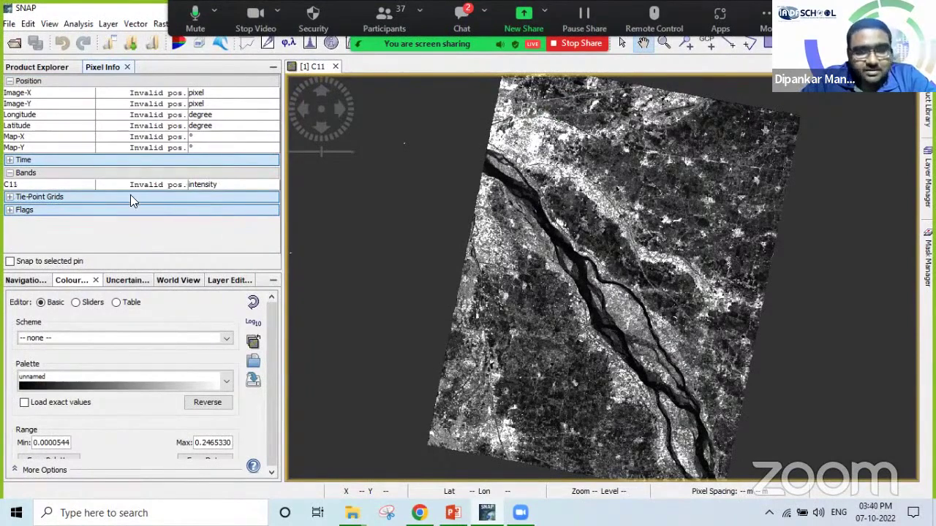
pyautogui.click(620, 253)
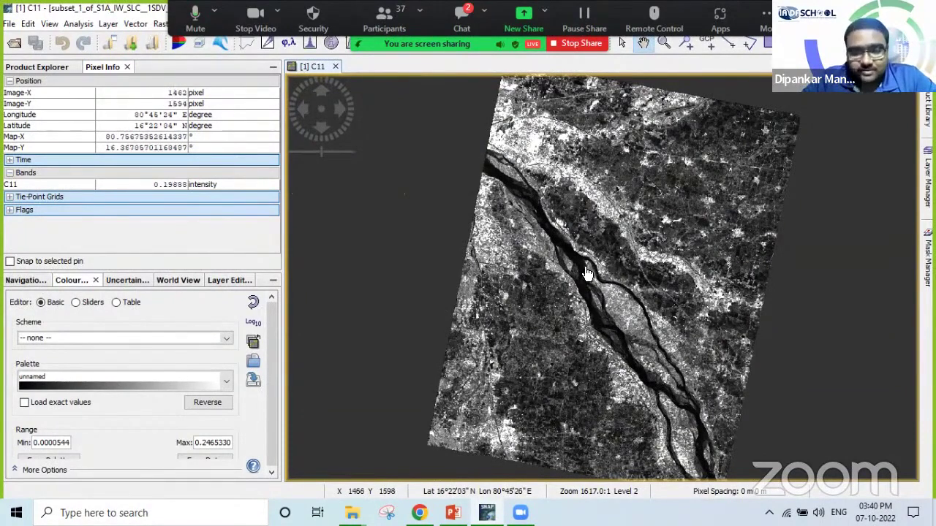
pyautogui.click(42, 67)
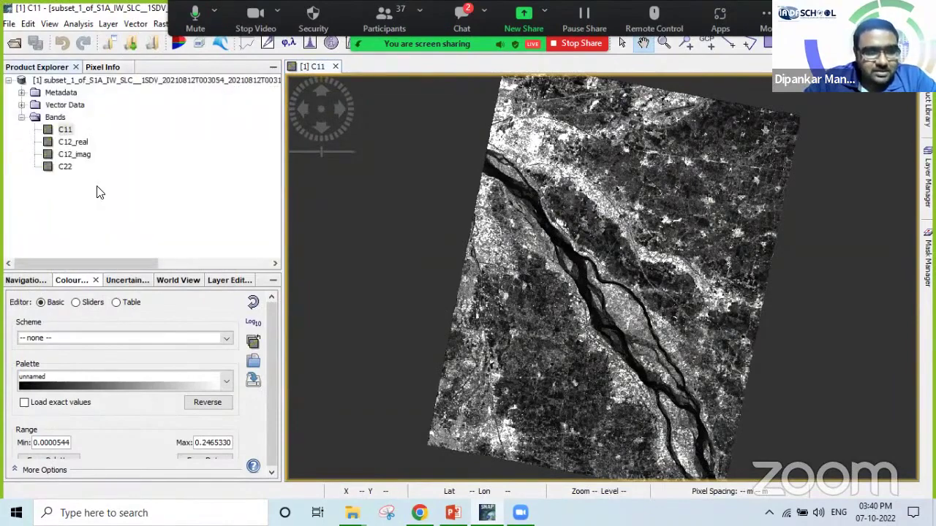
# - Display the C12_real, C12_imag and C22 bands as images
pyautogui.doubleClick(73, 144)
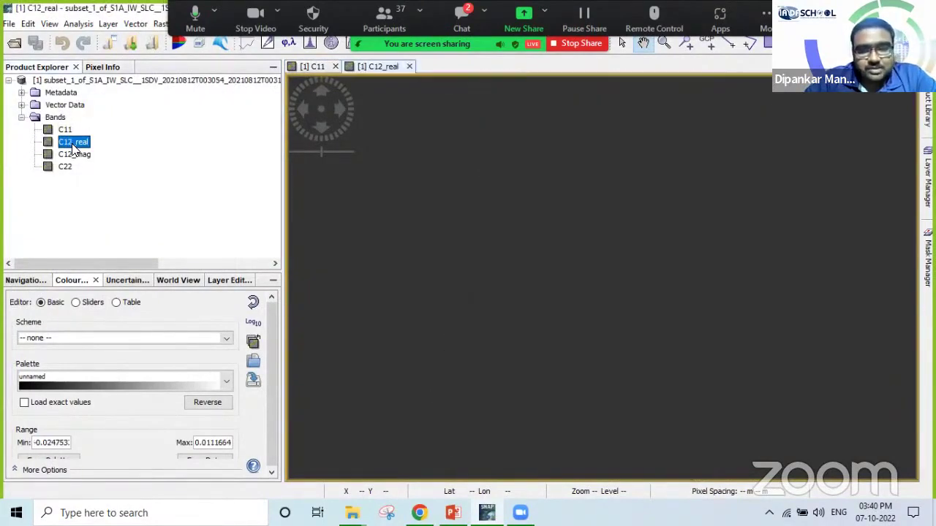
pyautogui.doubleClick(75, 155)
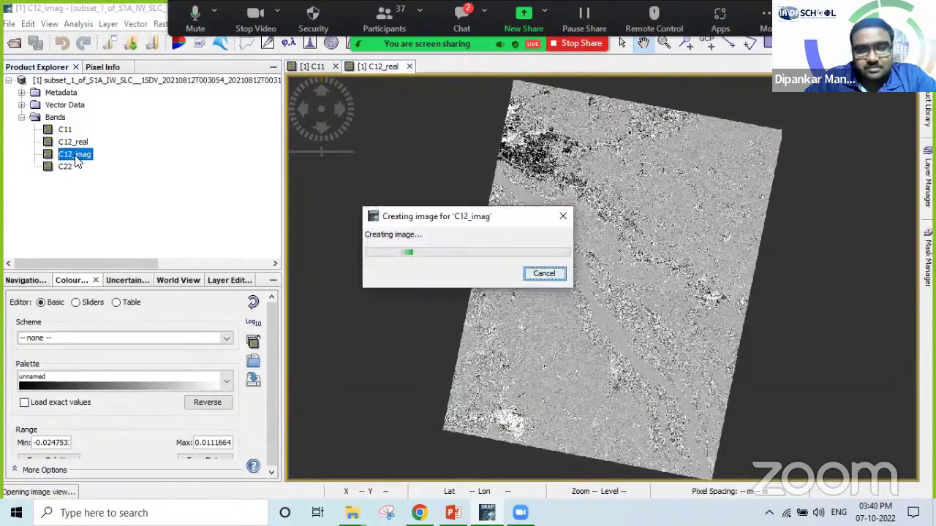
pyautogui.doubleClick(64, 168)
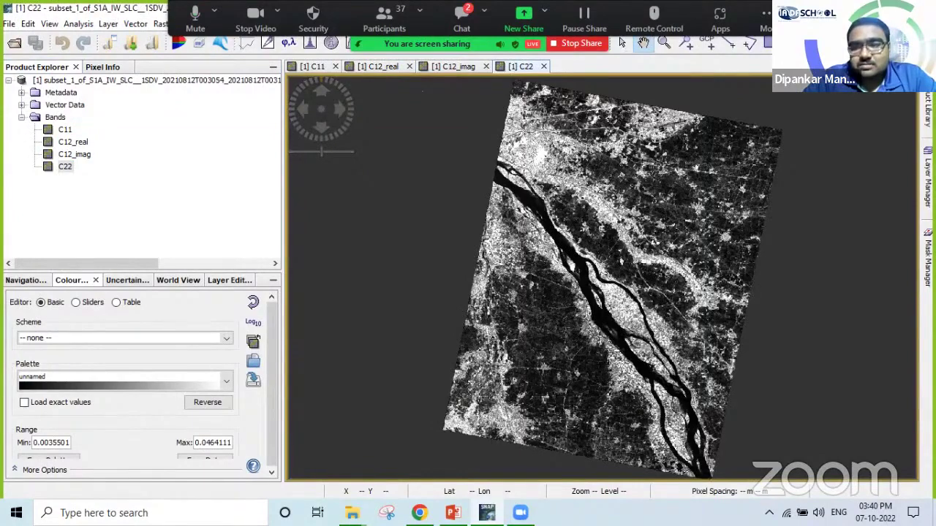
# - Restore the maximized SNAP window to a smaller size and tile the four open band images evenly in a grid
pyautogui.press('super+Down')
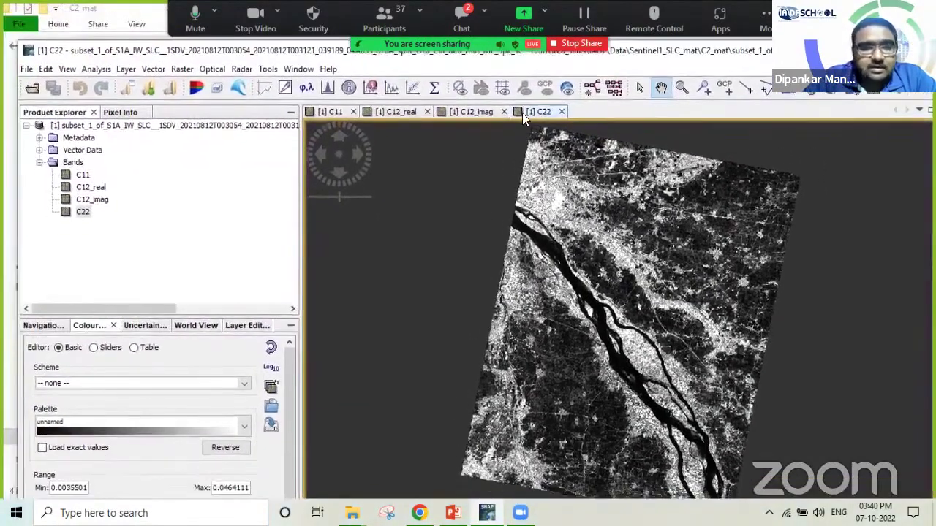
pyautogui.click(297, 69)
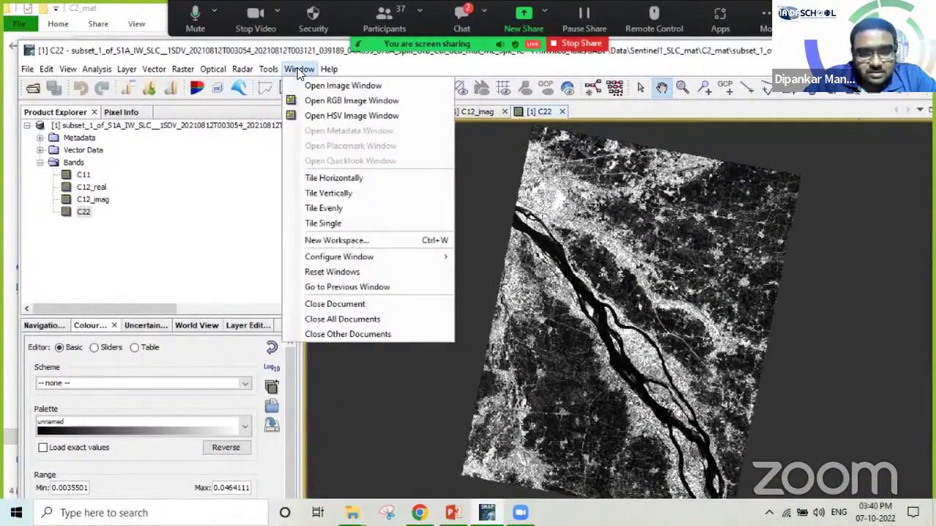
pyautogui.click(332, 193)
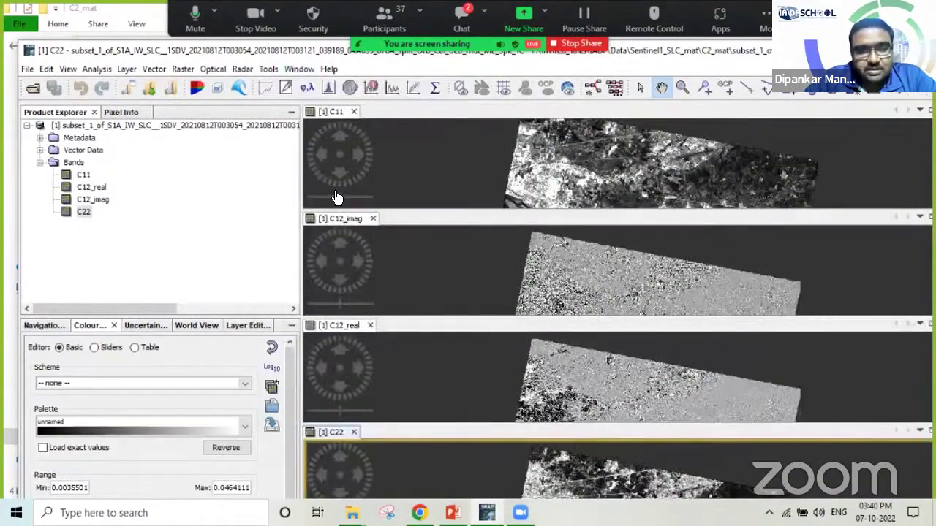
pyautogui.click(292, 70)
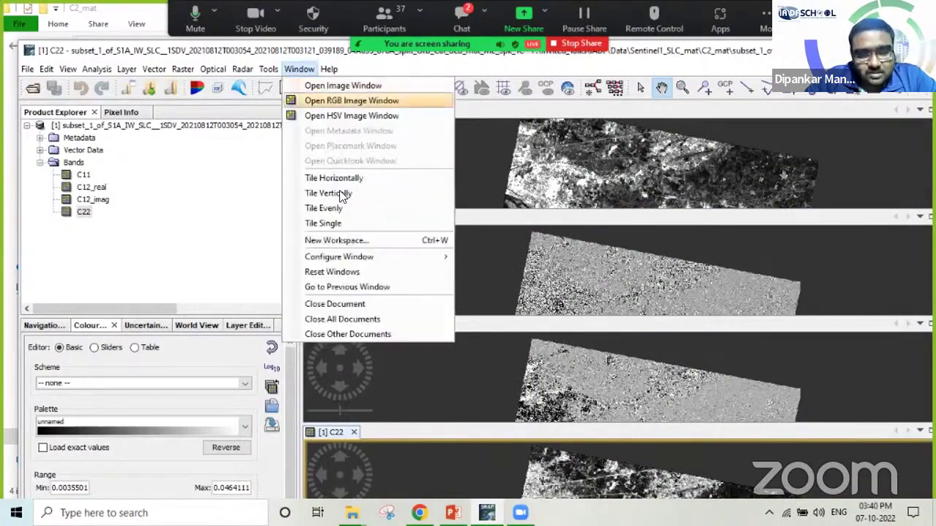
pyautogui.click(369, 212)
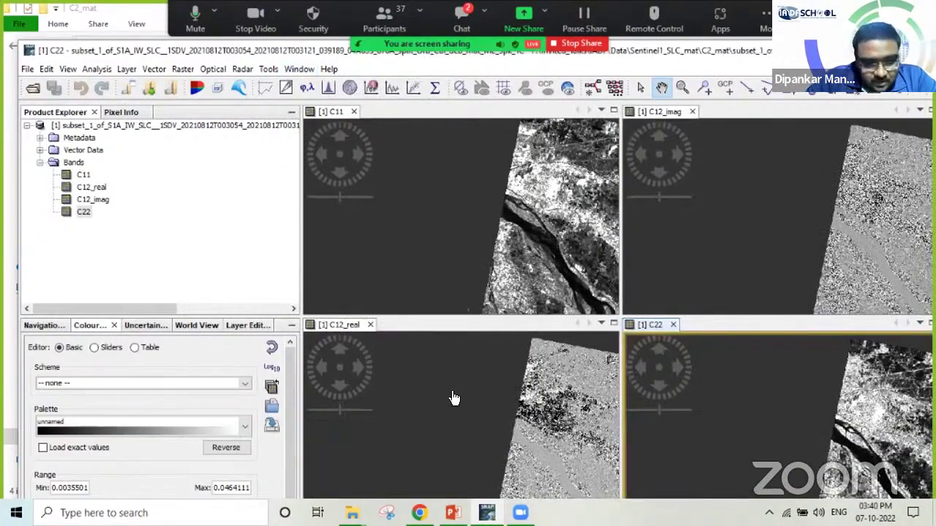
# - Bring the scene into view in the band images and synchronise the views and cursor positions across all four images
pyautogui.moveTo(507, 449); pyautogui.dragTo(344, 380)
pyautogui.click(453, 234)
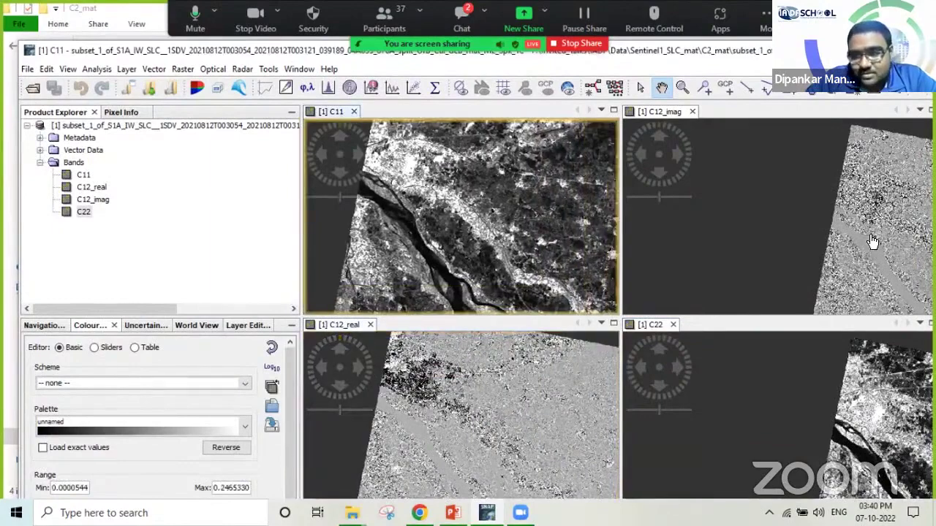
pyautogui.click(725, 219)
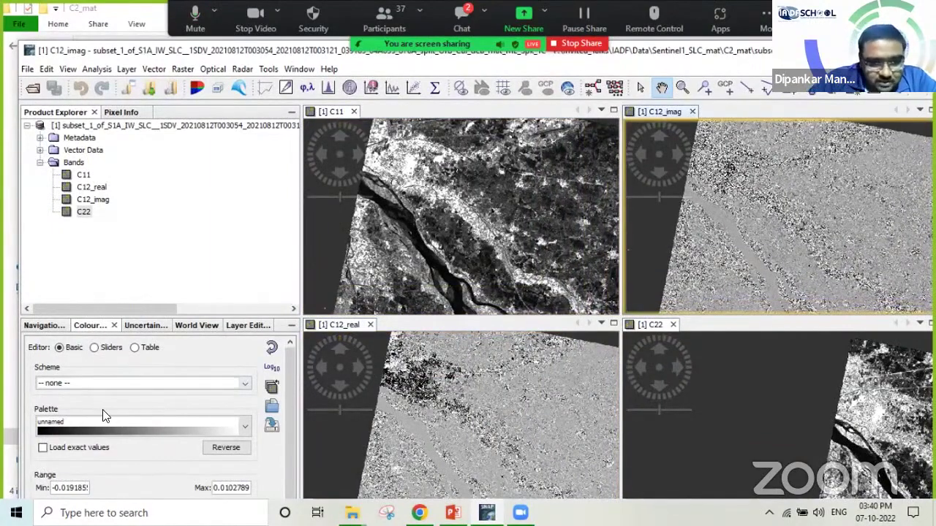
pyautogui.click(33, 329)
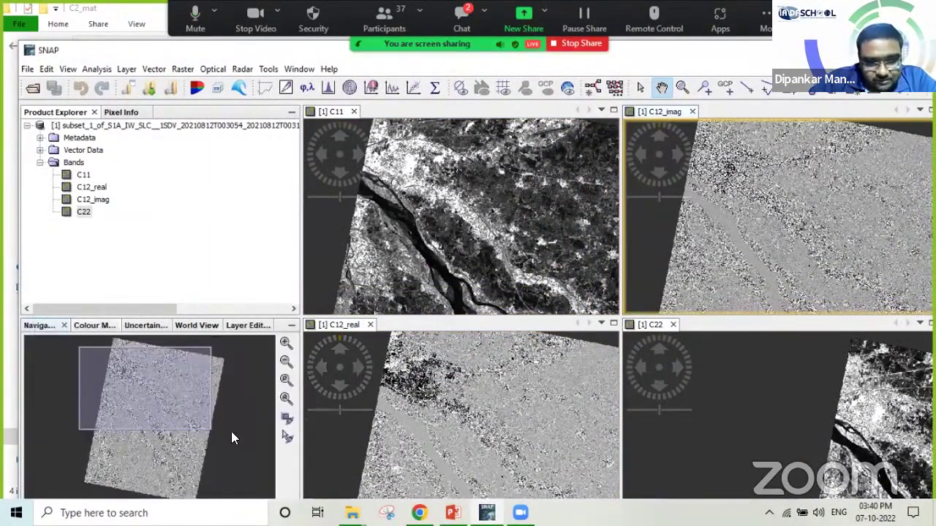
pyautogui.click(286, 437)
pyautogui.click(286, 418)
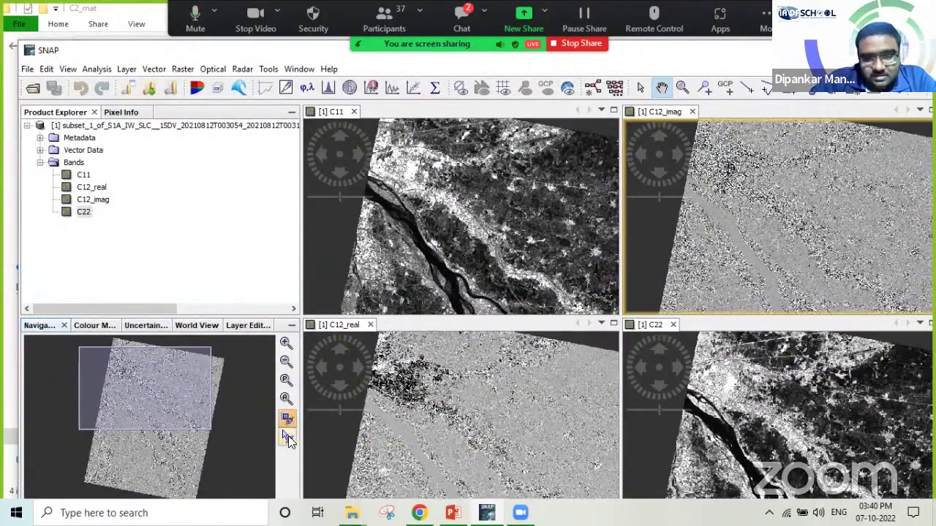
# - Zoom in on the river in the C11 image and compare the pixel values of all four bands there
pyautogui.click(536, 242)
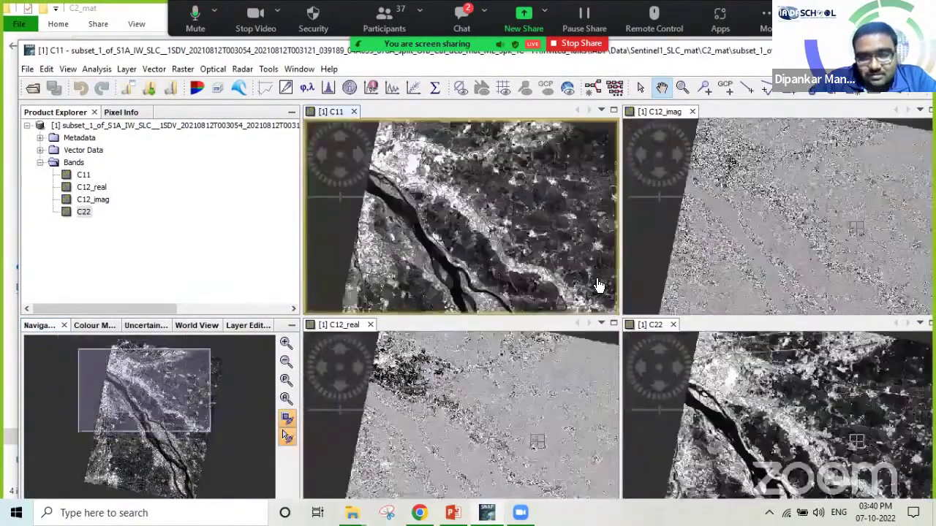
pyautogui.scroll(3, 405, 254)
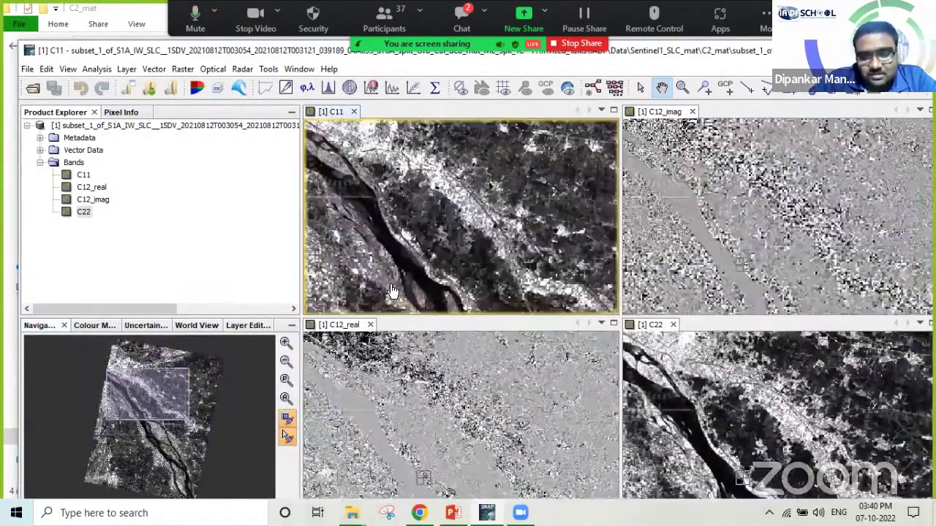
pyautogui.moveTo(419, 245); pyautogui.dragTo(428, 150)
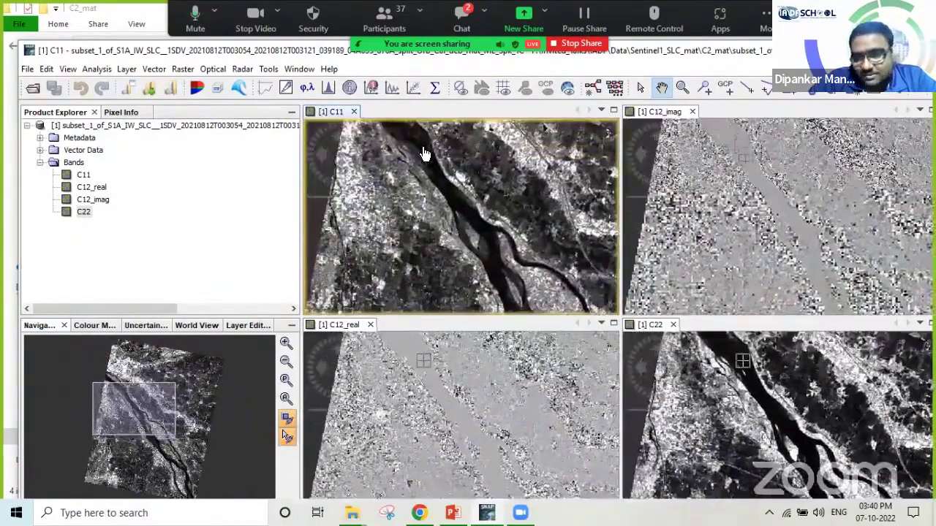
pyautogui.scroll(3, 468, 234)
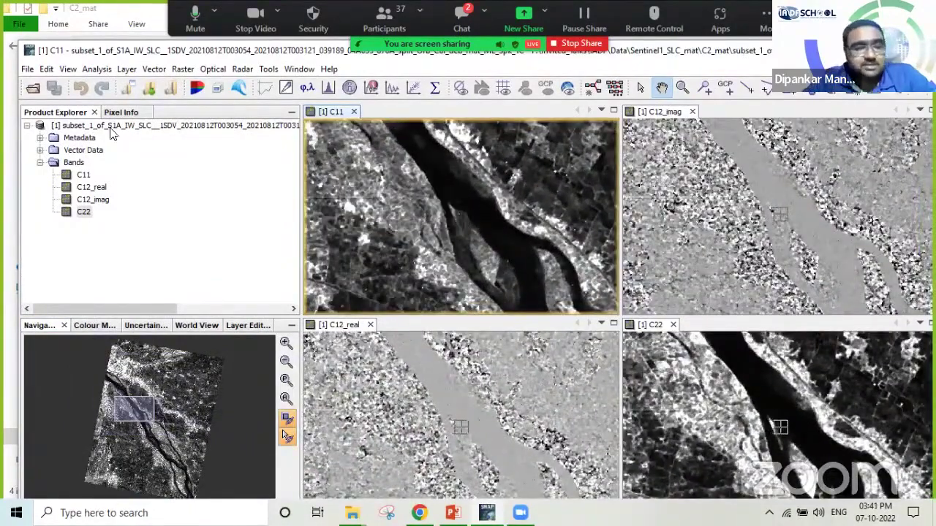
pyautogui.click(121, 112)
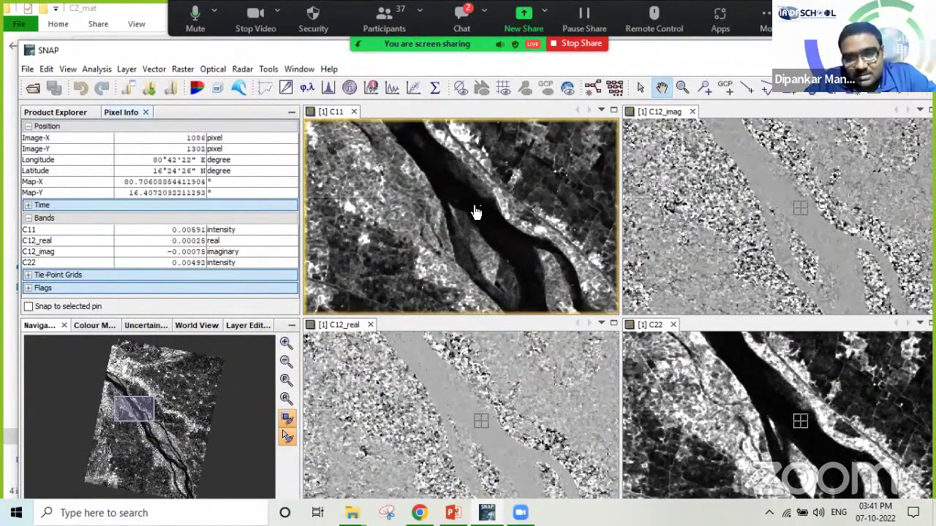
pyautogui.scroll(3, 475, 209)
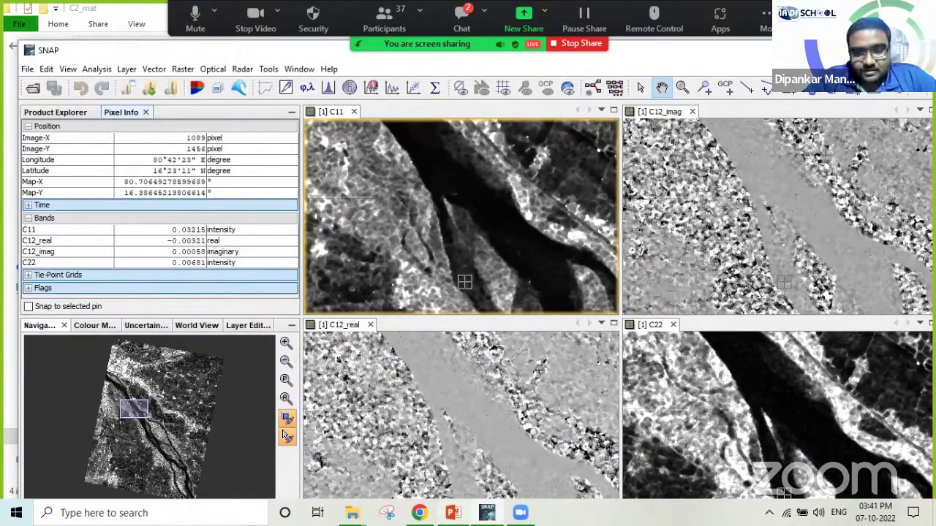
# - Switch to PowerPoint and present from the "Sentinel-1 SLC vs GRD data" slide to the ASF data search slide
pyautogui.hotkey('alt', 'Tab')
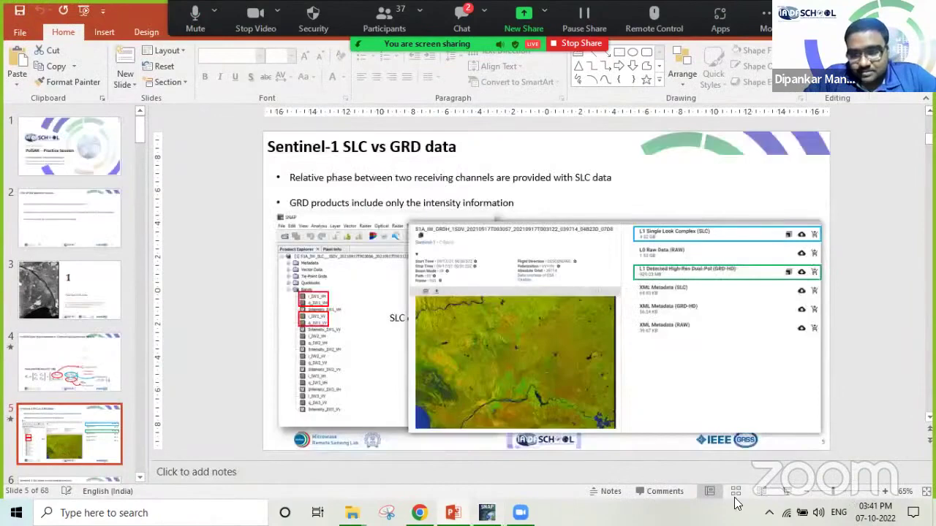
pyautogui.click(787, 492)
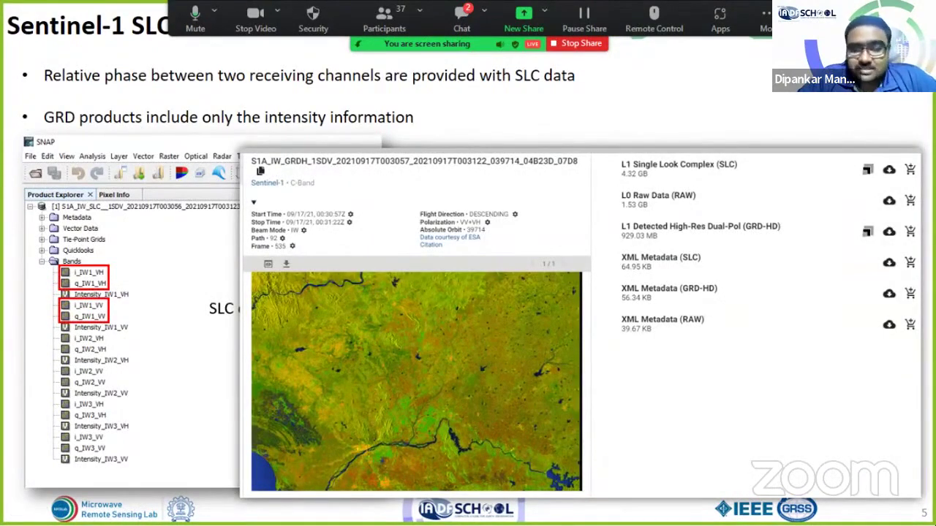
pyautogui.click(737, 179)
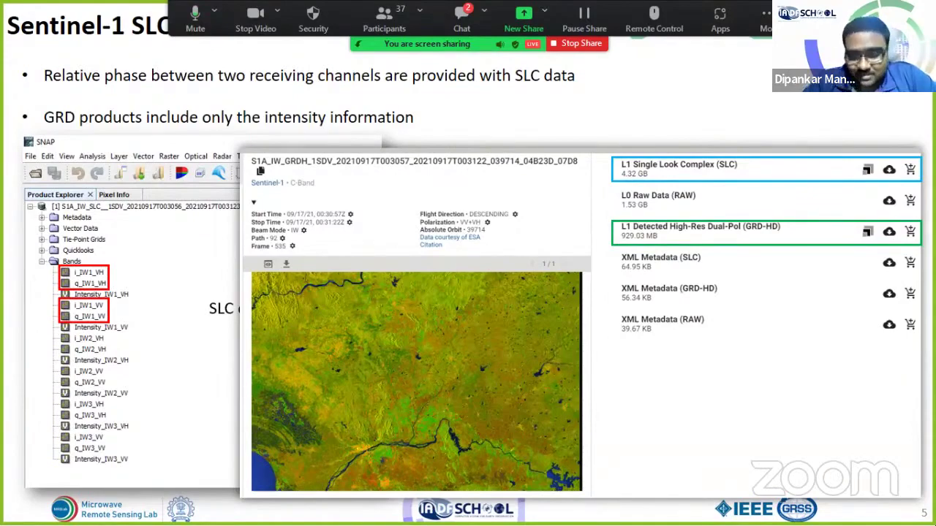
pyautogui.press('Right')
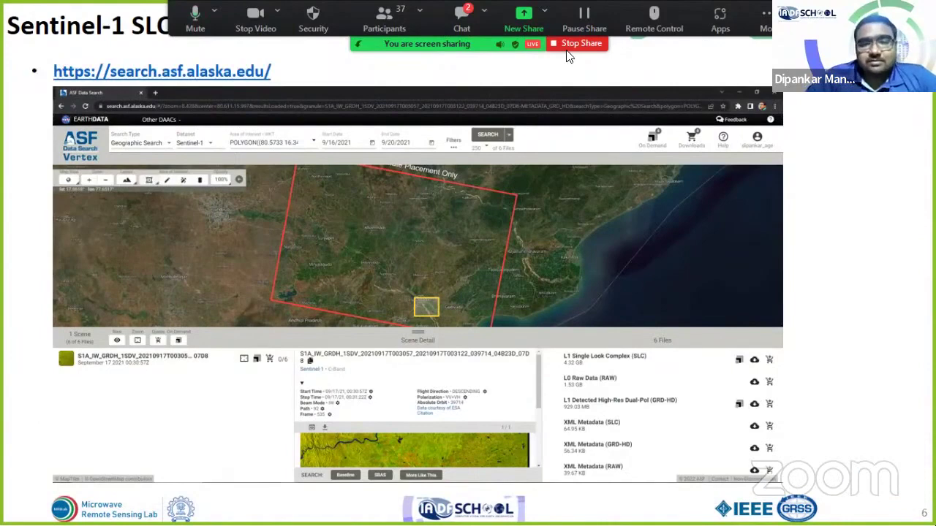
# - Hide the floating meeting controls and present the Sci-hub Copernicus slide through to "Understanding Sentinel-1 SLC data"
pyautogui.click(462, 13)
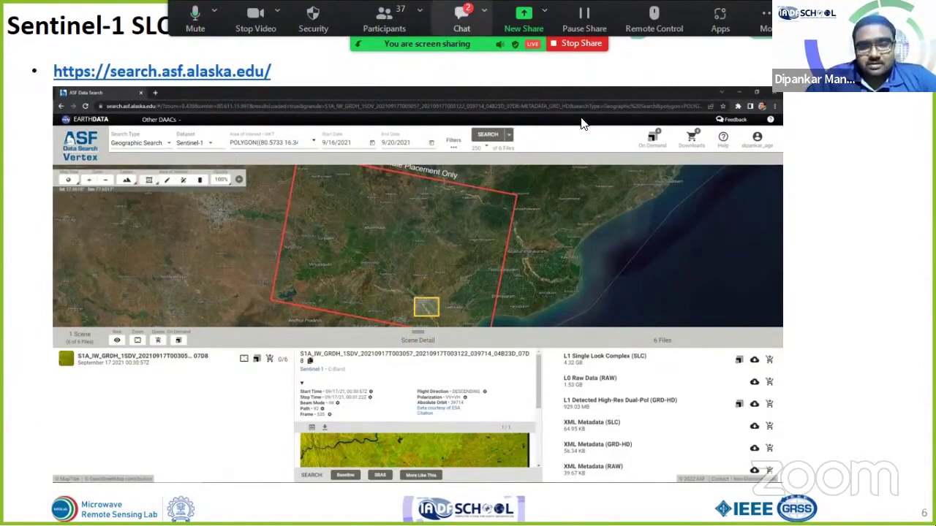
pyautogui.hotkey('alt', 'h')
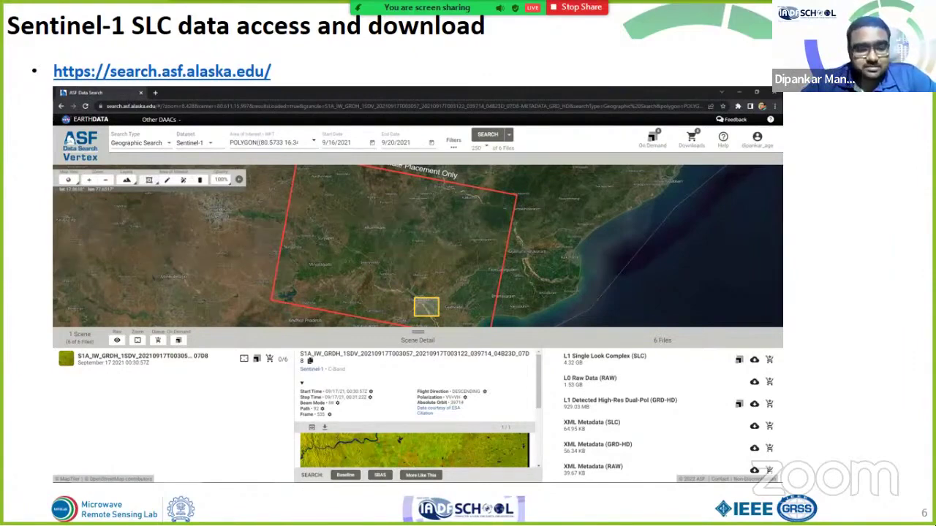
pyautogui.click(551, 175)
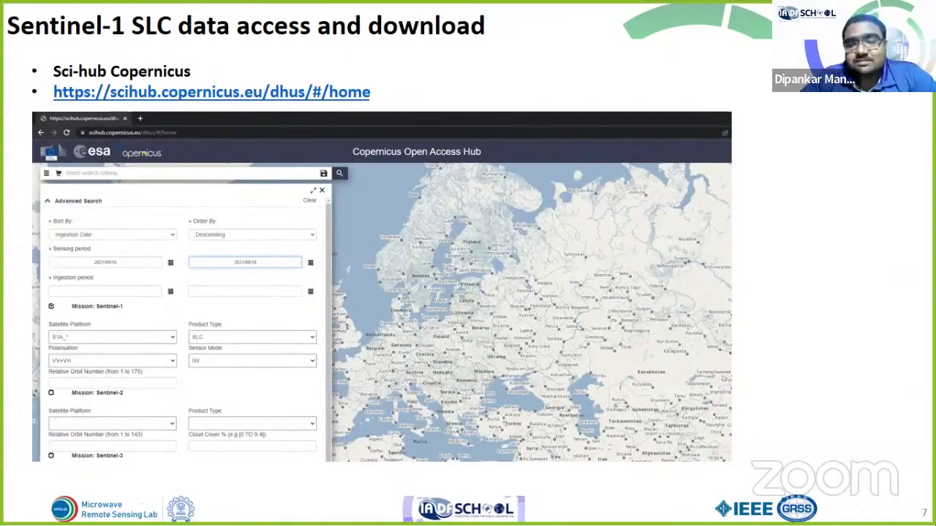
pyautogui.press('Right')
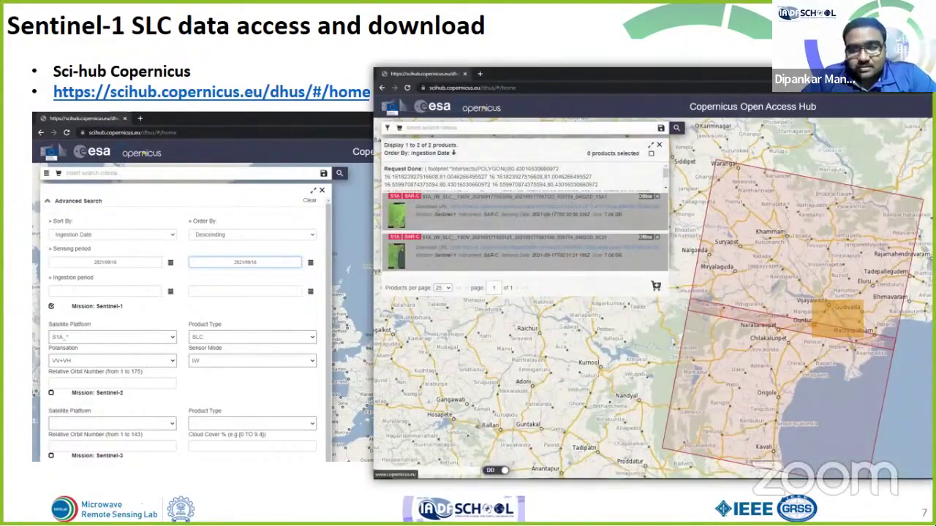
pyautogui.press('Right')
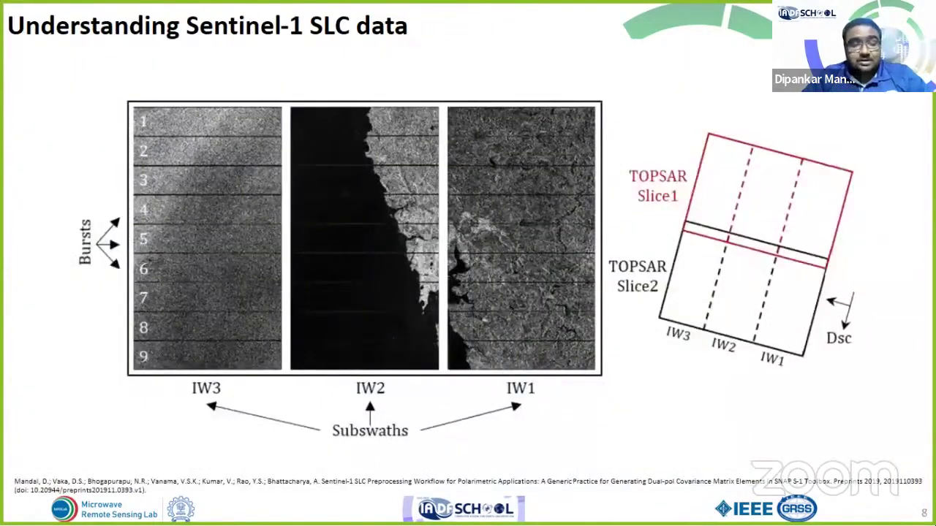
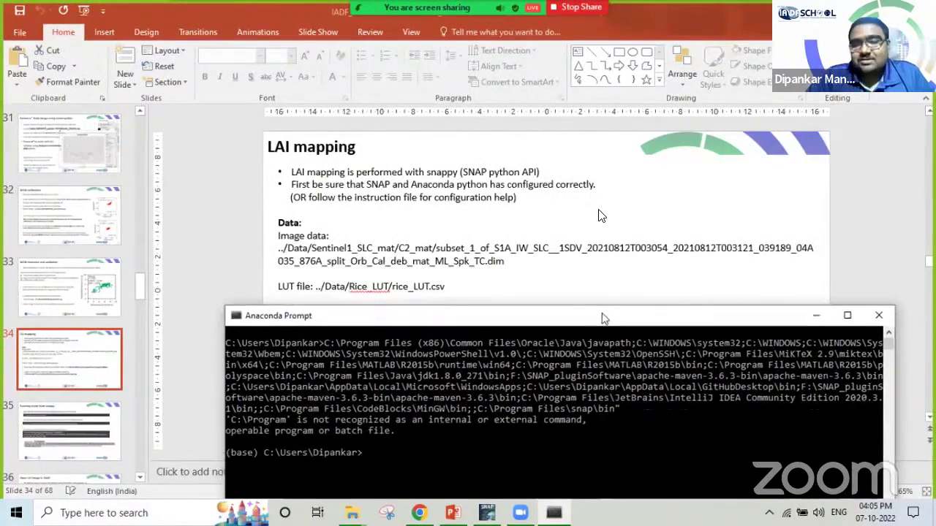
pyautogui.moveTo(598, 327); pyautogui.dragTo(601, 217)
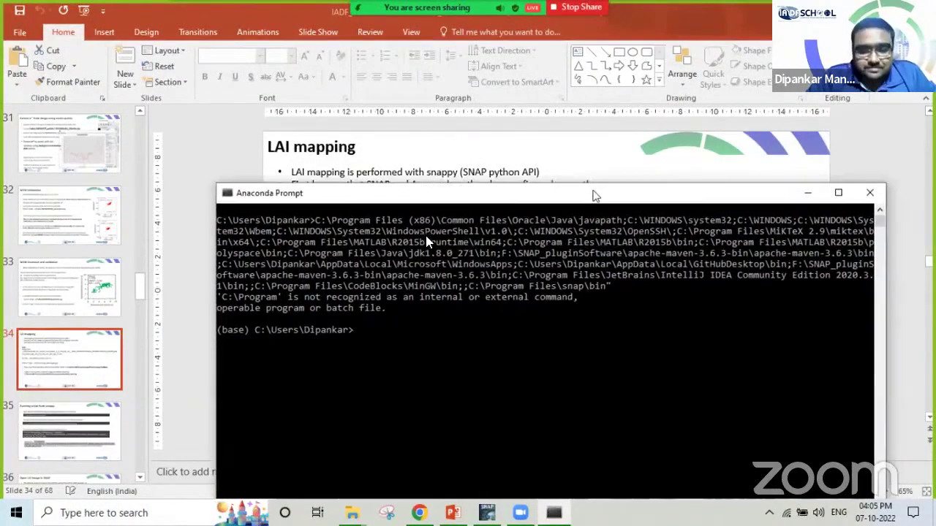
pyautogui.click(358, 318)
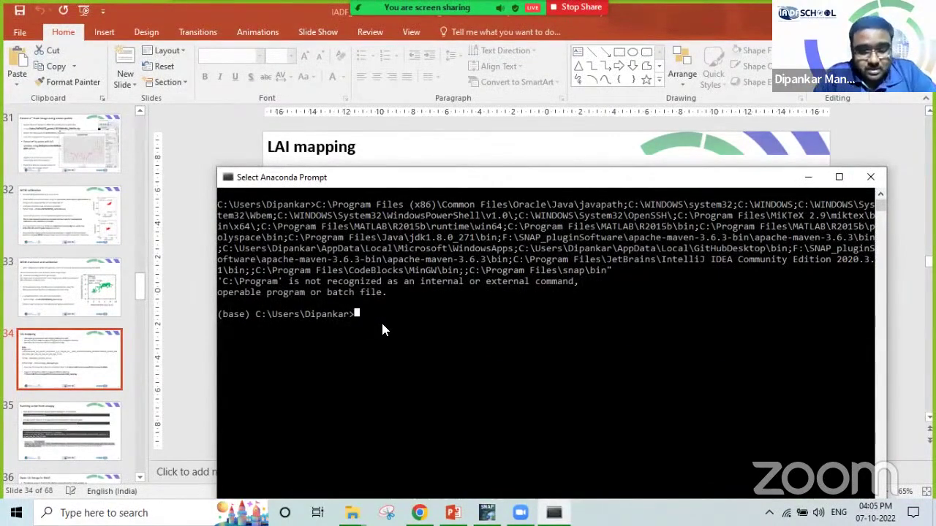
pyautogui.write('acti')
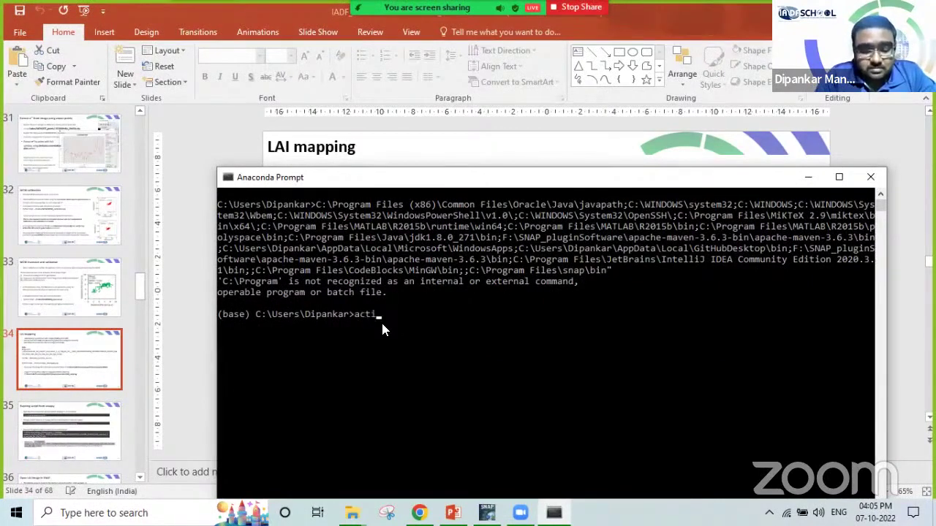
pyautogui.write('vate co')
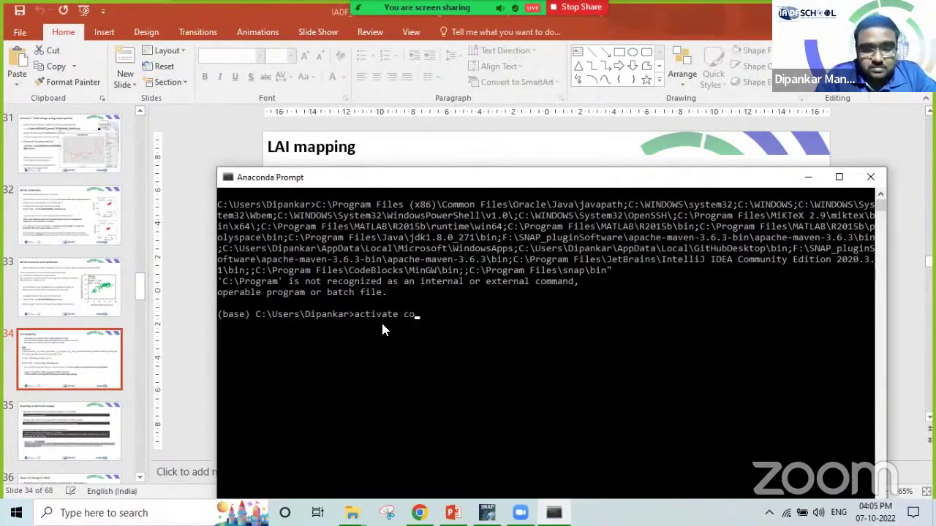
pyautogui.write('nda')
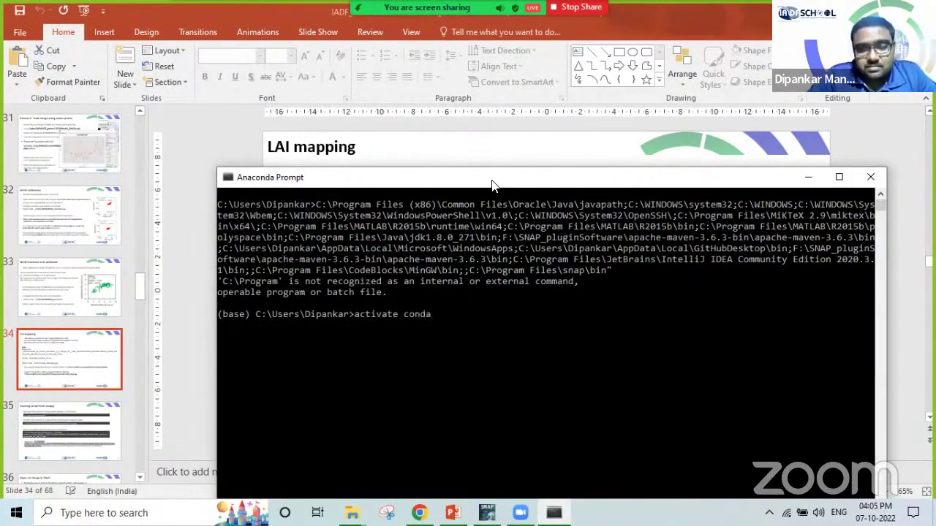
# - Move the Anaconda Prompt off the slide and show the "Running script from snappy" slide to check the activation command
pyautogui.moveTo(493, 184); pyautogui.dragTo(510, 364)
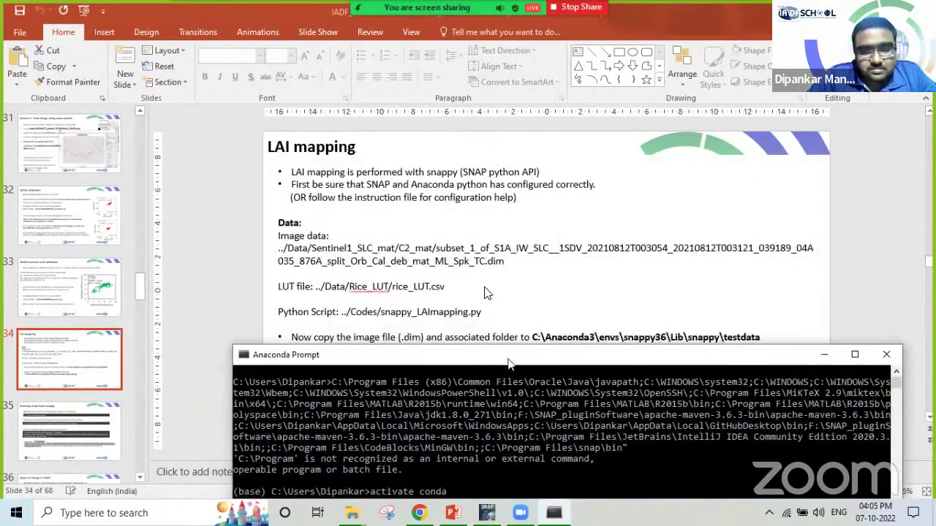
pyautogui.click(77, 397)
pyautogui.click(72, 435)
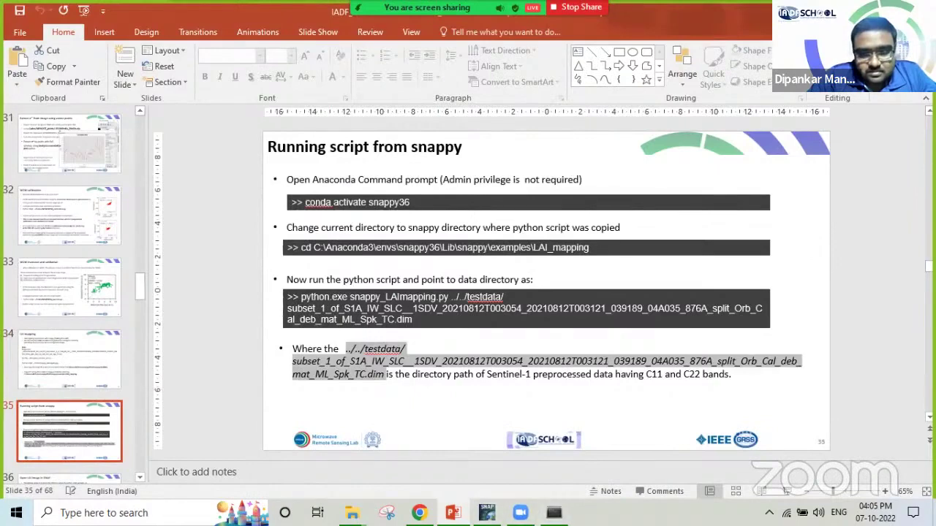
# - In the Anaconda Prompt, replace the entered text with "conda activate snappy36" and run it to activate the environment
pyautogui.click(553, 512)
pyautogui.moveTo(526, 359); pyautogui.dragTo(525, 283)
pyautogui.press('BackSpace')
pyautogui.press('BackSpace')
pyautogui.press('BackSpace')
pyautogui.press('BackSpace')
pyautogui.press('BackSpace')
pyautogui.press('BackSpace')
pyautogui.press('BackSpace')
pyautogui.press('BackSpace')
pyautogui.press('BackSpace')
pyautogui.press('BackSpace')
pyautogui.press('BackSpace')
pyautogui.press('BackSpace')
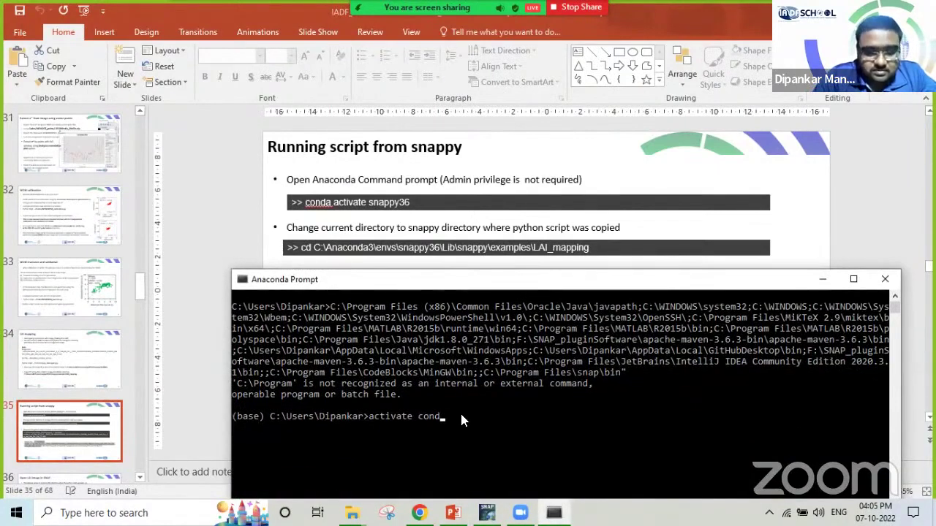
pyautogui.press('BackSpace')
pyautogui.press('BackSpace')
pyautogui.write('con')
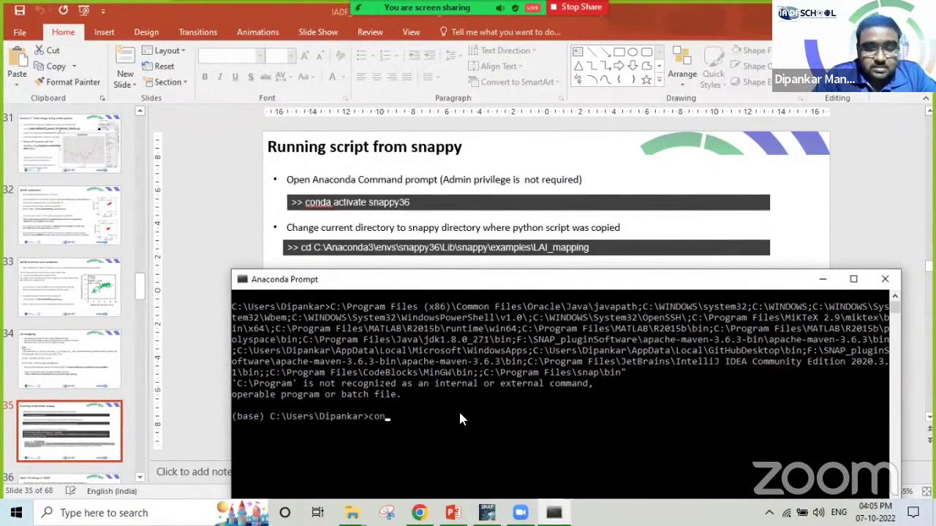
pyautogui.write('da activate')
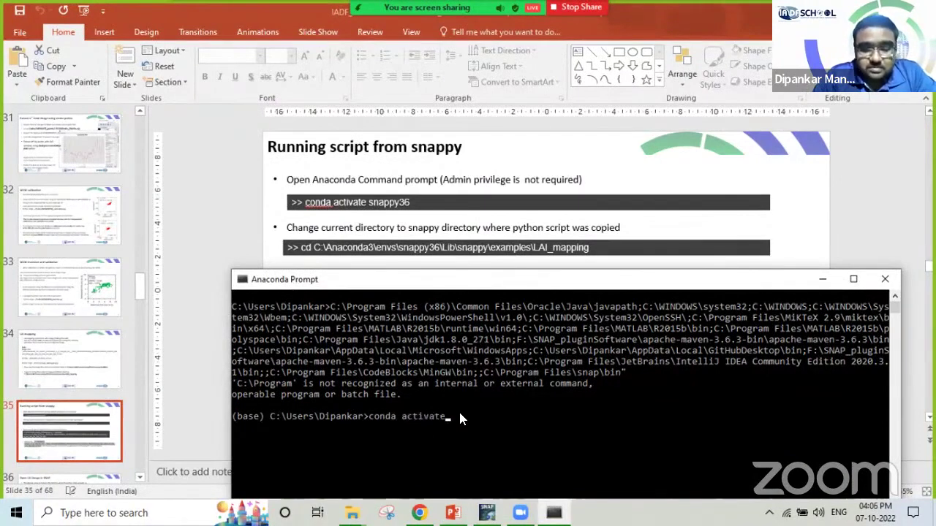
pyautogui.write(' snappy36')
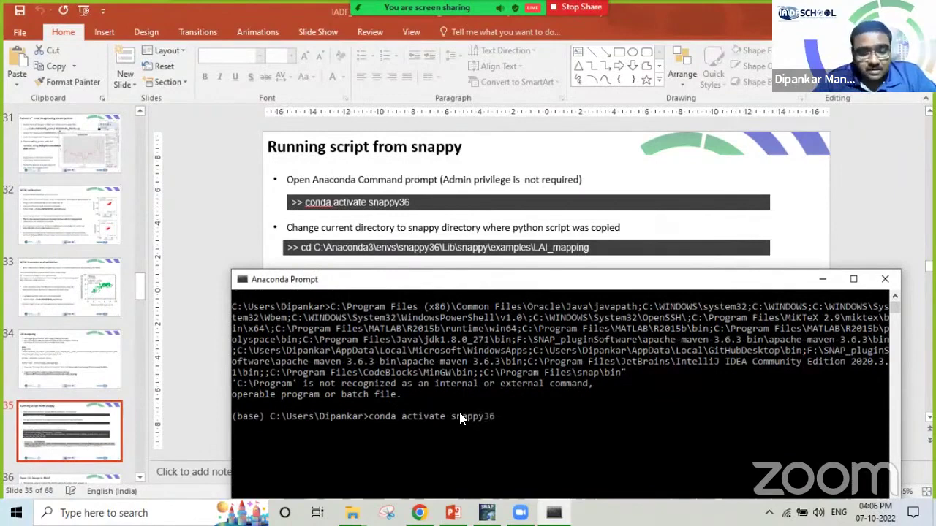
pyautogui.press('Return')
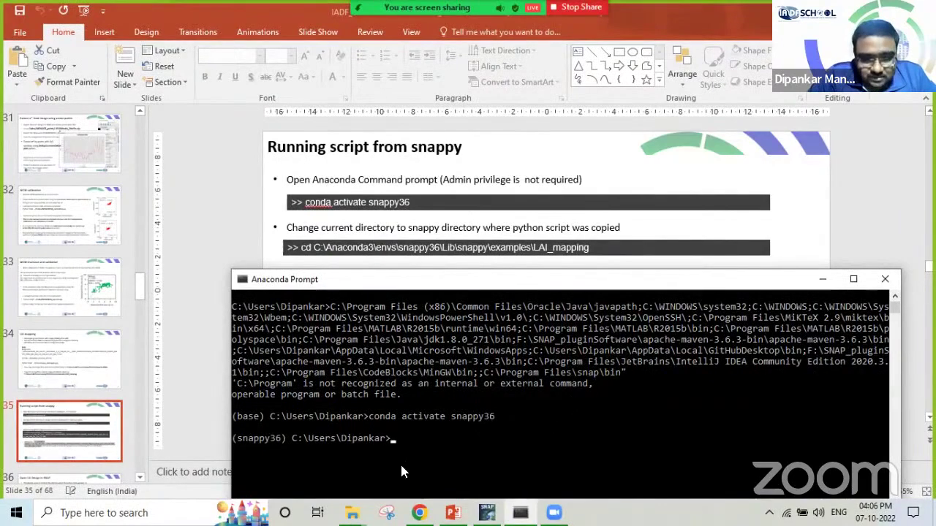
# - Switch to File Explorer, open the Codes folder under F:\Invited_Talks\IADF and select the snappy_LAImapping script for copying
pyautogui.moveTo(352, 512)
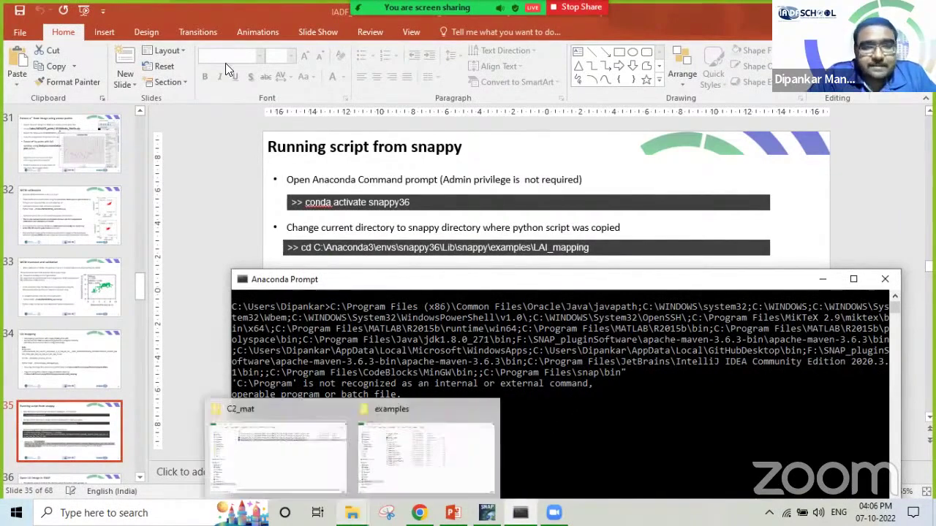
pyautogui.click(251, 456)
pyautogui.click(366, 46)
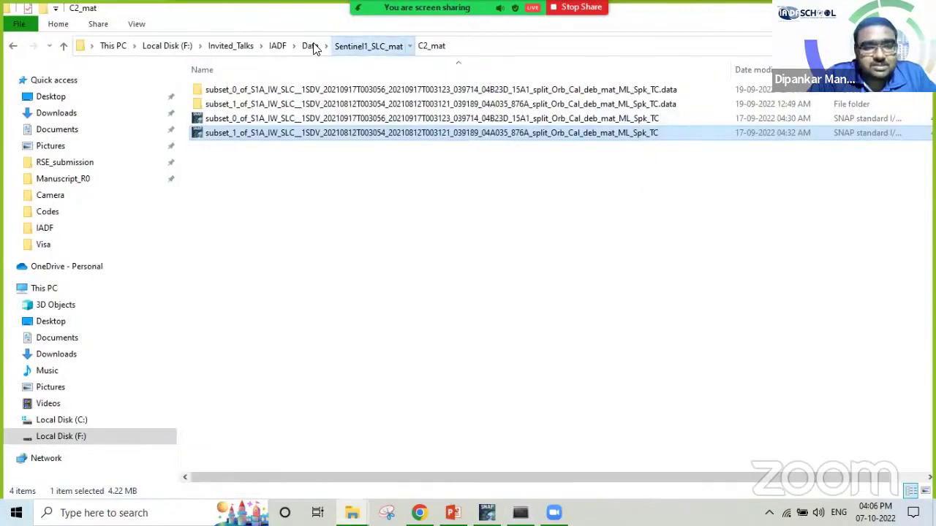
pyautogui.click(310, 46)
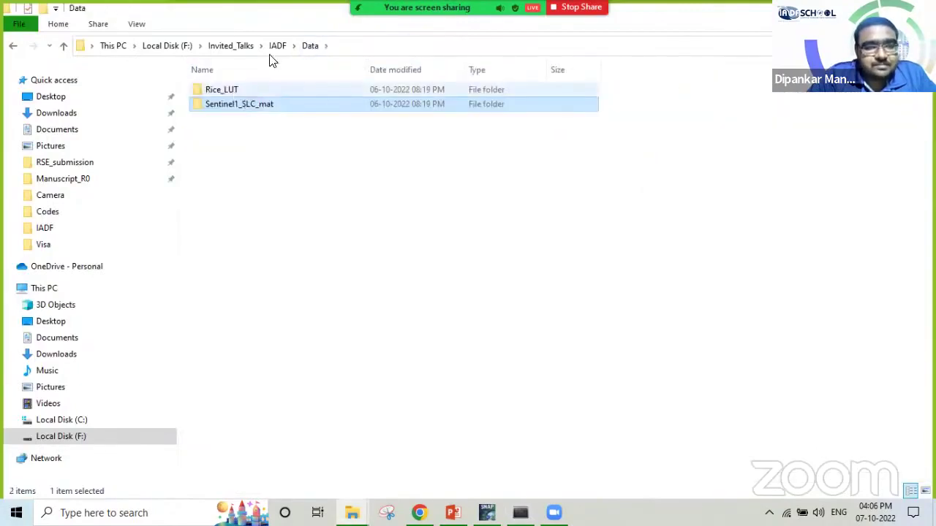
pyautogui.click(278, 46)
pyautogui.doubleClick(217, 89)
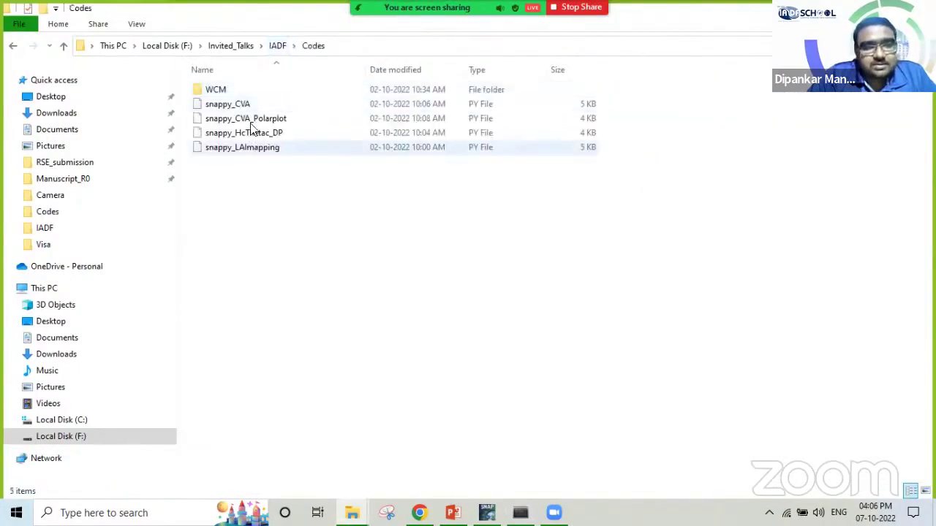
pyautogui.click(241, 148)
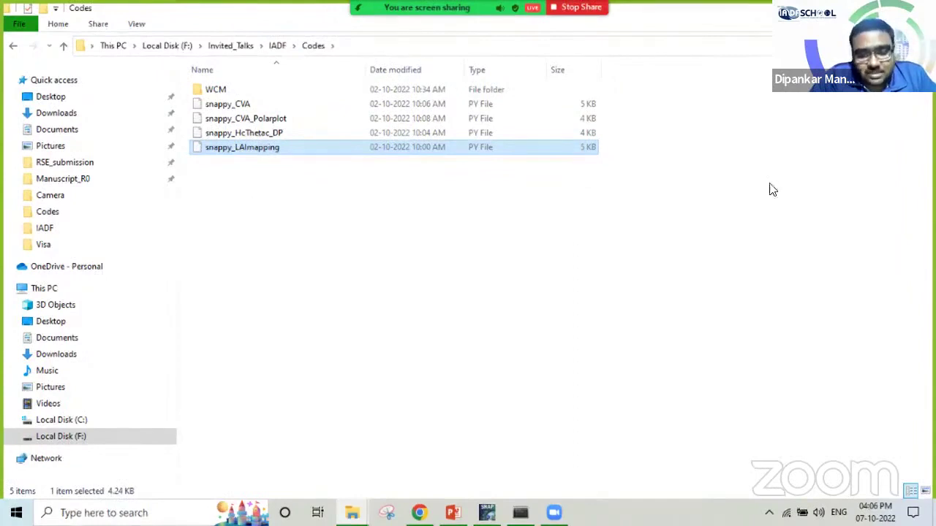
# - Paste snappy_LAImapping.py into the snappy examples folder of the snappy36 environment, replacing the file of the same name
pyautogui.click(353, 511)
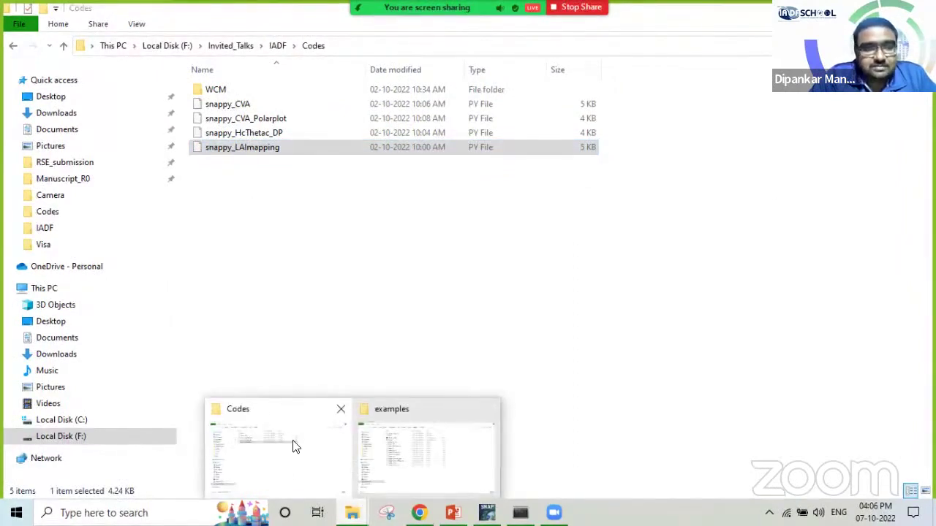
pyautogui.click(403, 446)
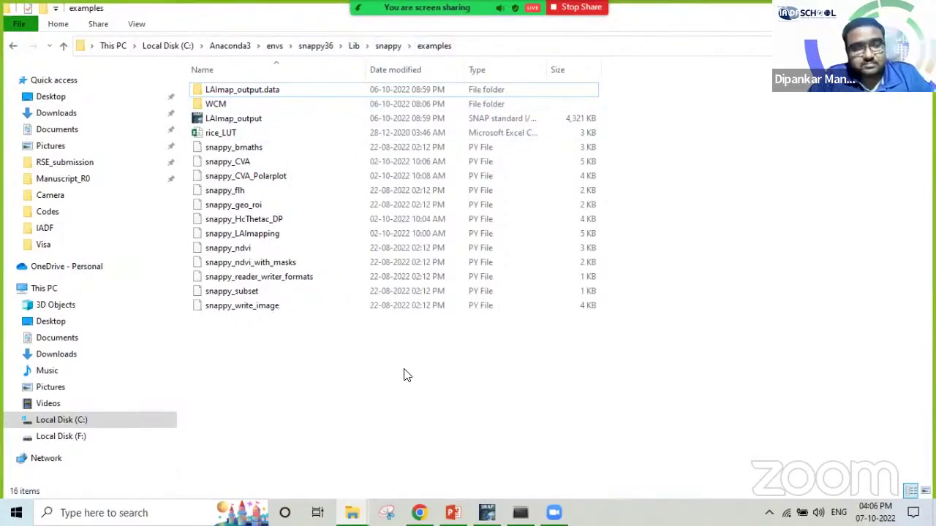
pyautogui.hotkey('ctrl', 'v')
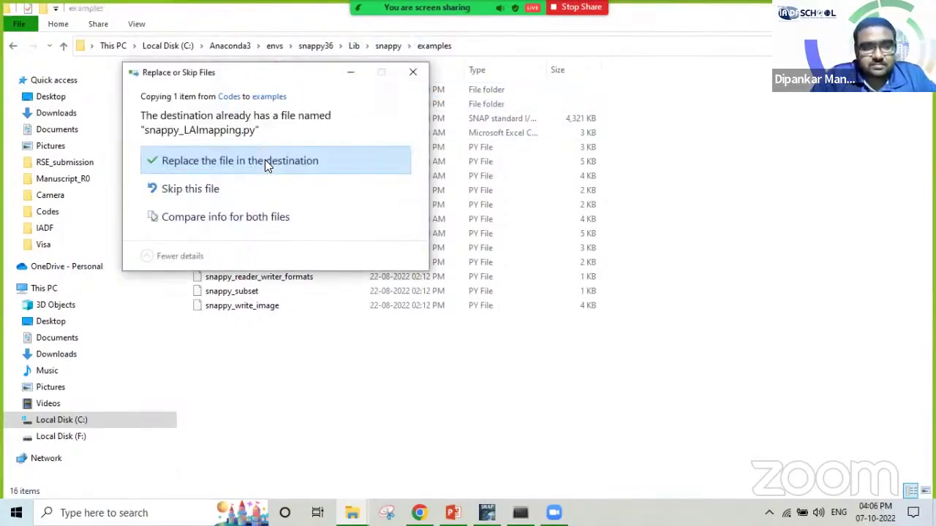
pyautogui.click(375, 146)
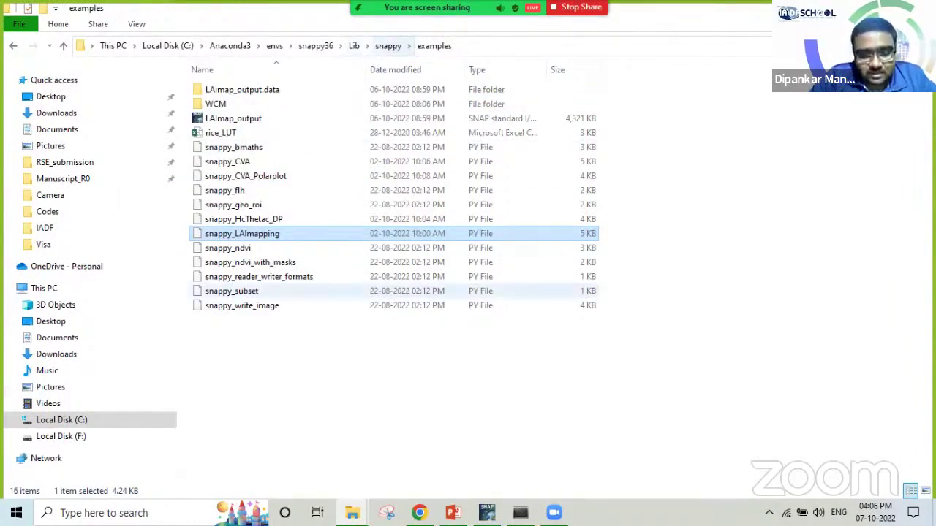
# - Open the IADF Data\Sentinel1_SLC_mat\C2_mat folder and select the subset_1 product file of 20210812 together with its .data folder
pyautogui.click(352, 513)
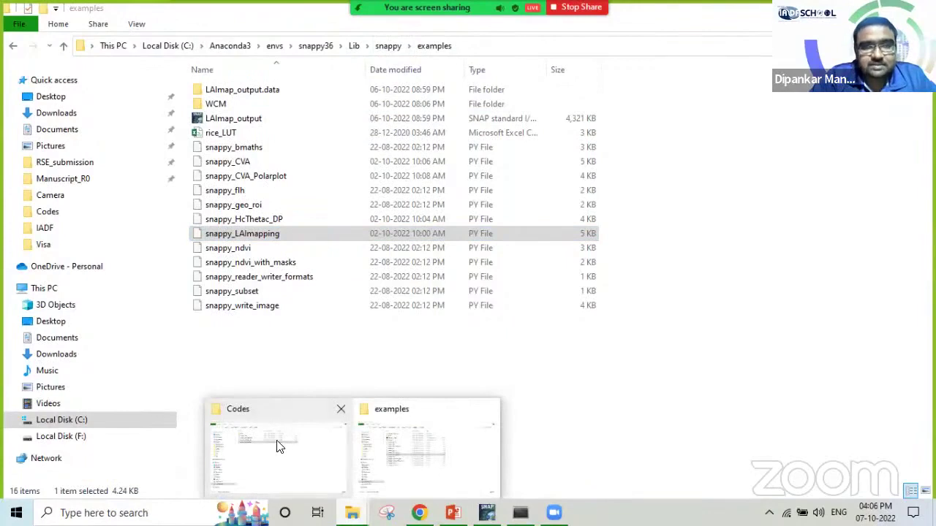
pyautogui.click(278, 446)
pyautogui.click(277, 45)
pyautogui.doubleClick(230, 107)
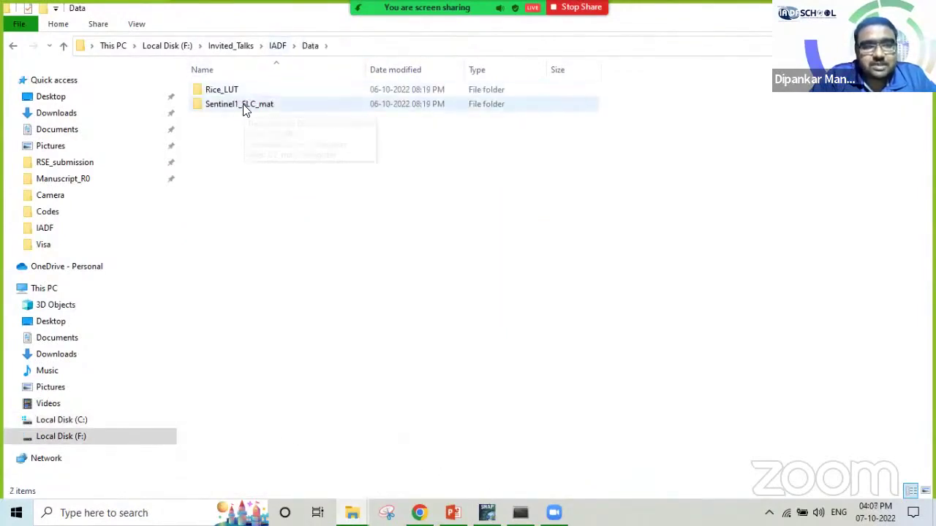
pyautogui.doubleClick(245, 106)
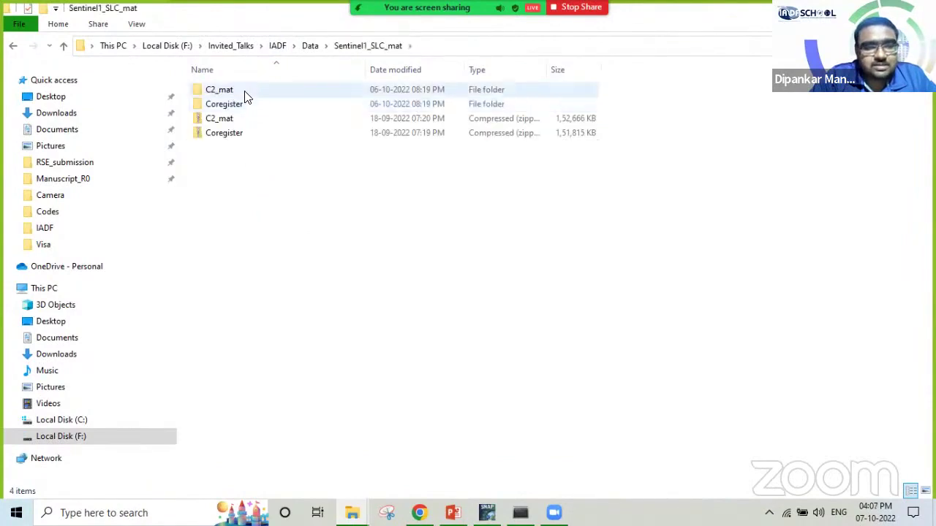
pyautogui.doubleClick(249, 90)
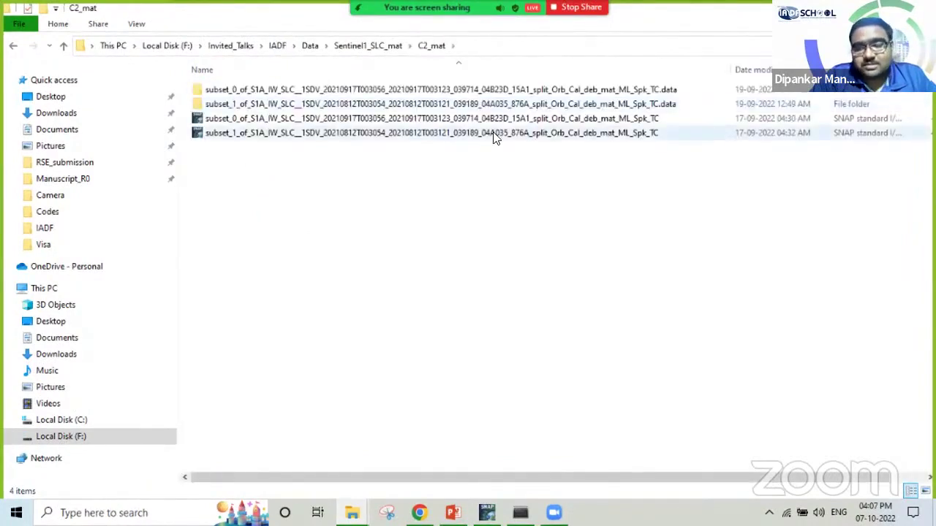
pyautogui.click(494, 136)
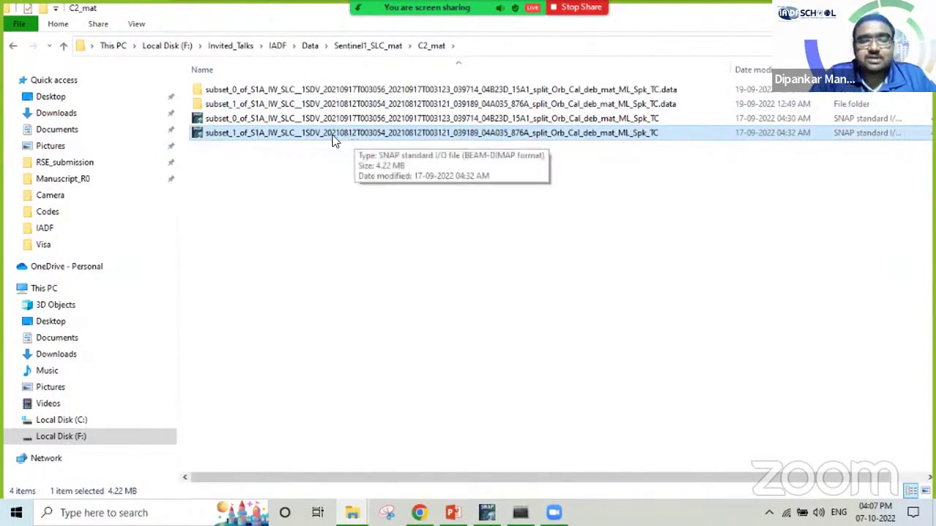
pyautogui.keyDown('ctrl'); pyautogui.click(638, 104); pyautogui.keyUp('ctrl')
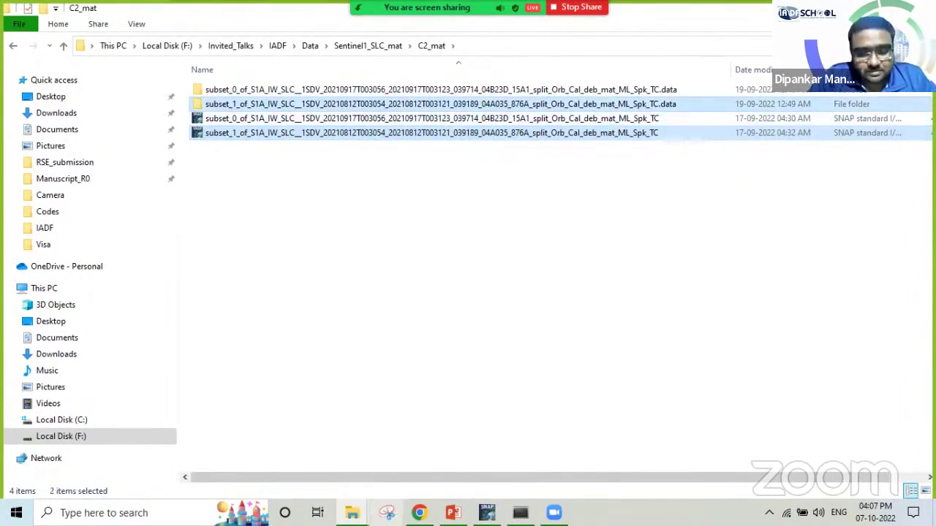
# - Paste the copied subset_1 product file and its .data folder into the snappy testdata folder of the snappy36 environment
pyautogui.moveTo(352, 512)
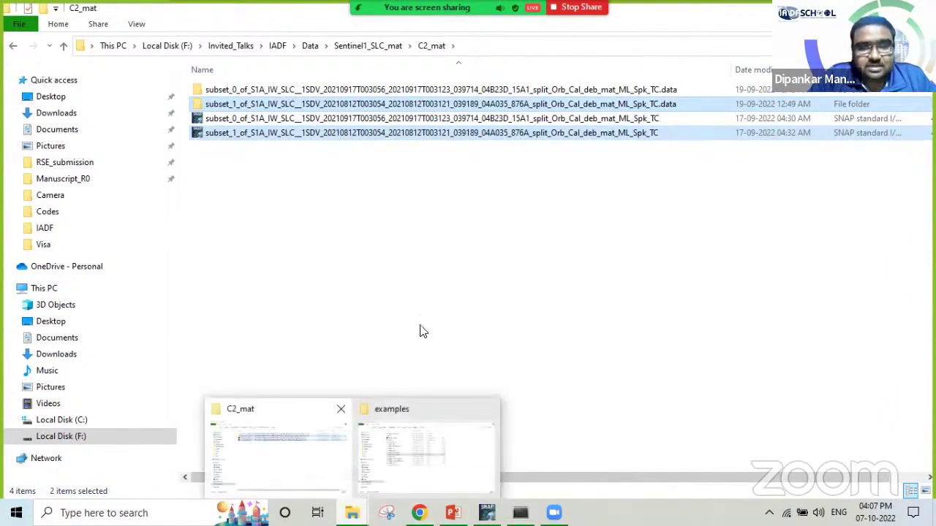
pyautogui.click(437, 435)
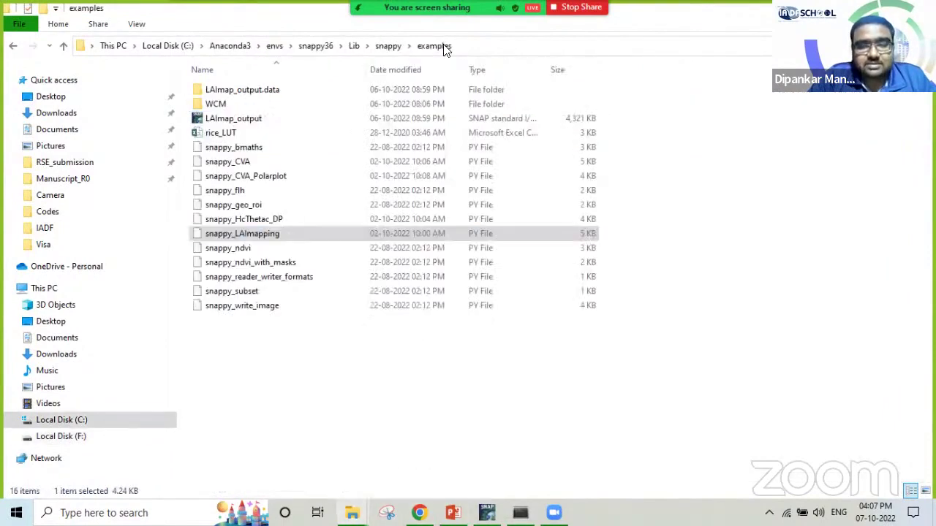
pyautogui.click(387, 46)
pyautogui.doubleClick(247, 148)
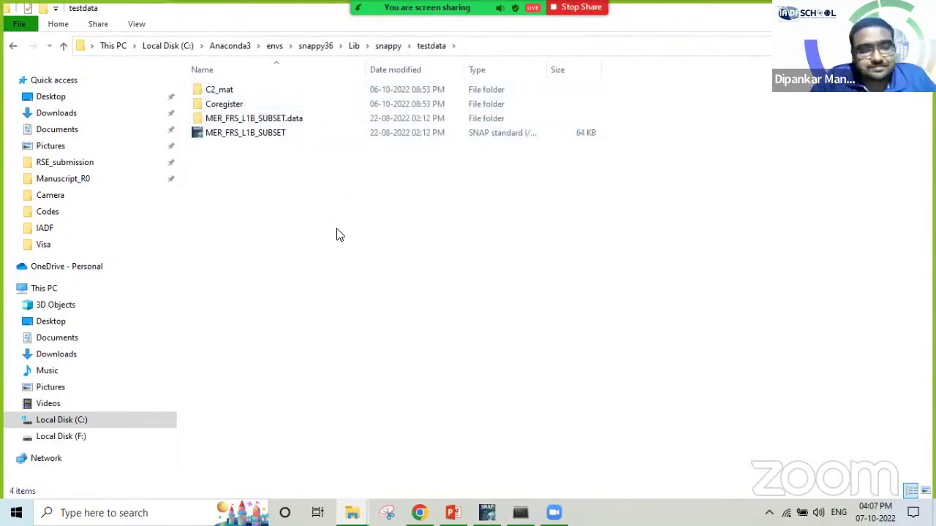
pyautogui.hotkey('ctrl', 'v')
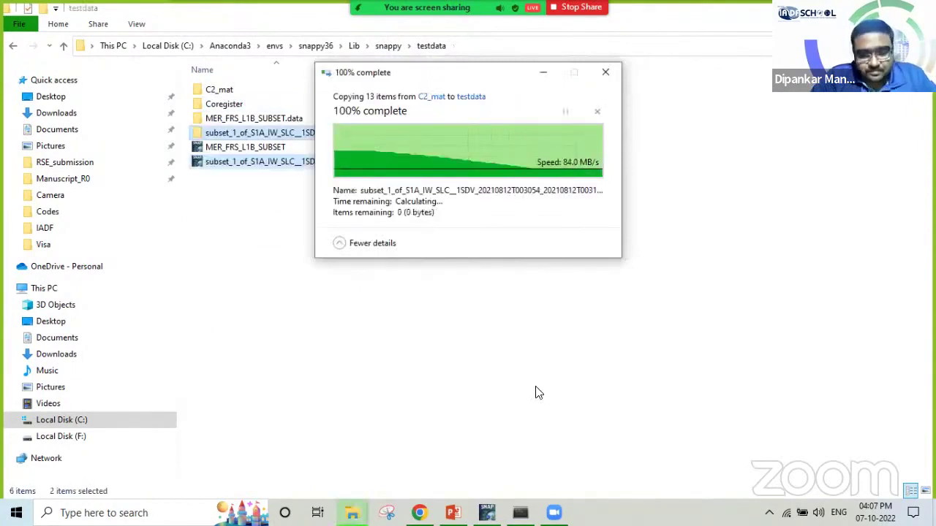
# - Copy the command "cd C:\Anaconda3\envs\snappy36\Lib\snappy\examples\LAI_mapping" from the "Running script from snappy" slide in PowerPoint
pyautogui.click(519, 513)
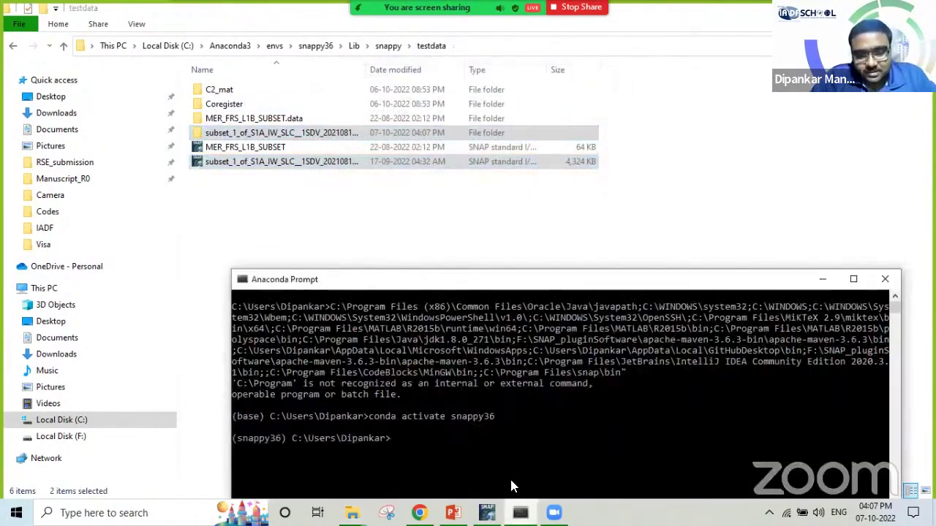
pyautogui.click(404, 442)
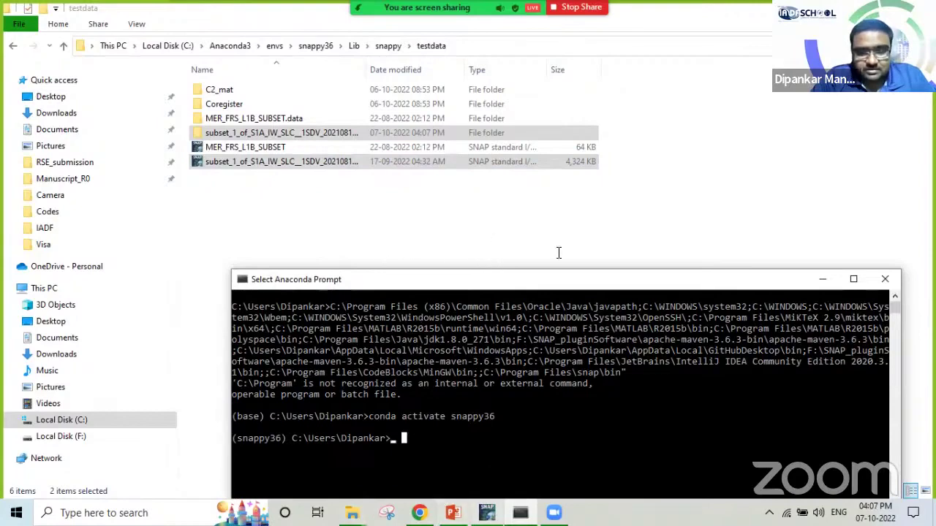
pyautogui.hotkey('alt', 'Tab')
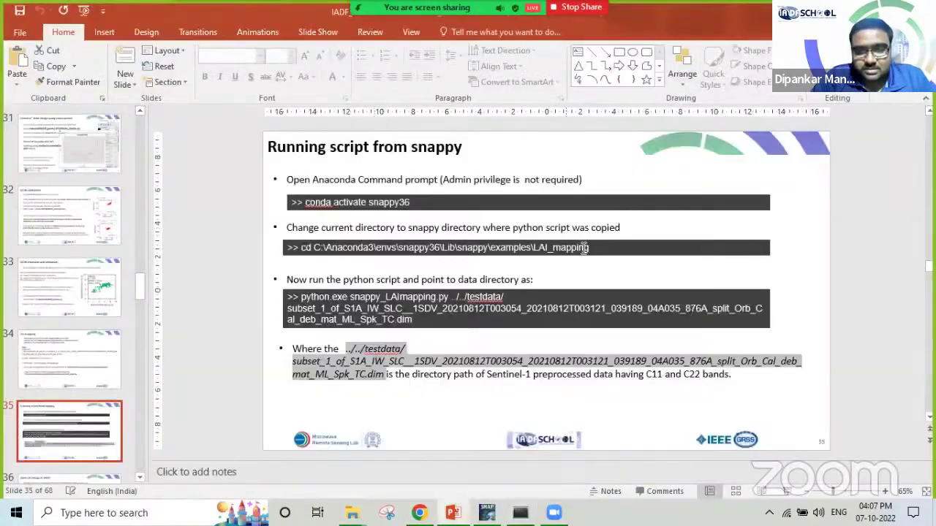
pyautogui.click(565, 248)
pyautogui.click(313, 248)
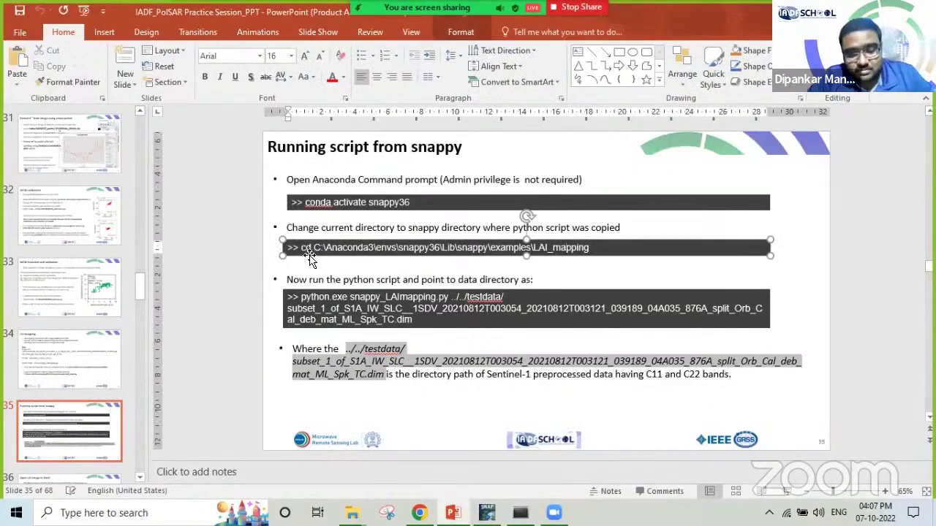
pyautogui.hotkey('shift', 'End')
pyautogui.hotkey('ctrl', 'a')
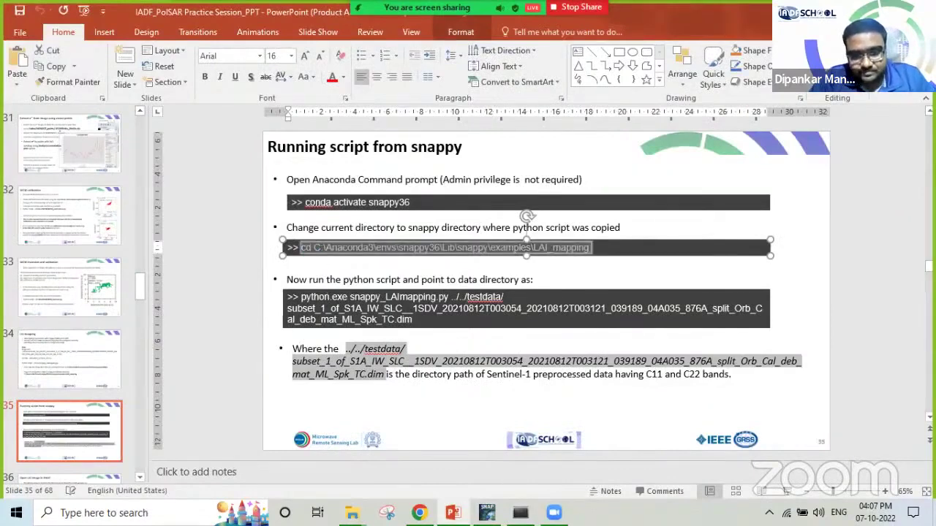
pyautogui.hotkey('alt', 'Tab')
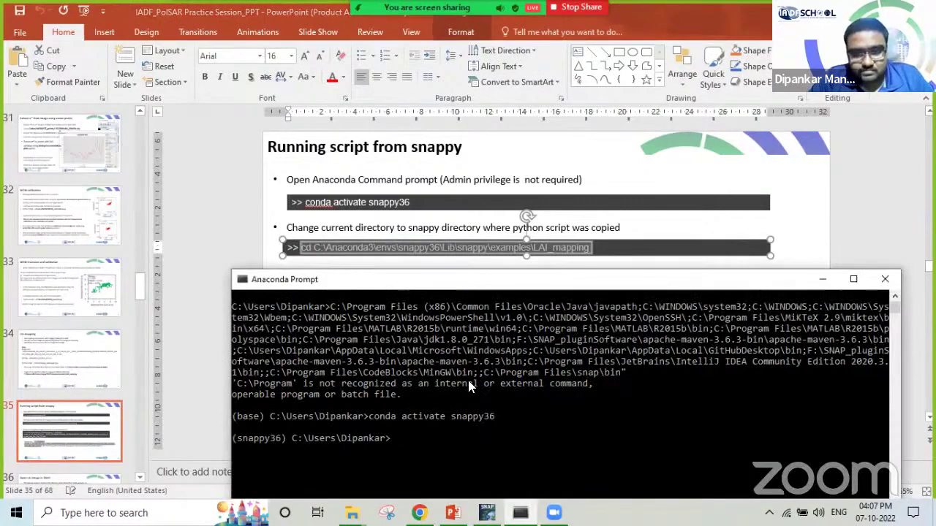
pyautogui.click(590, 247)
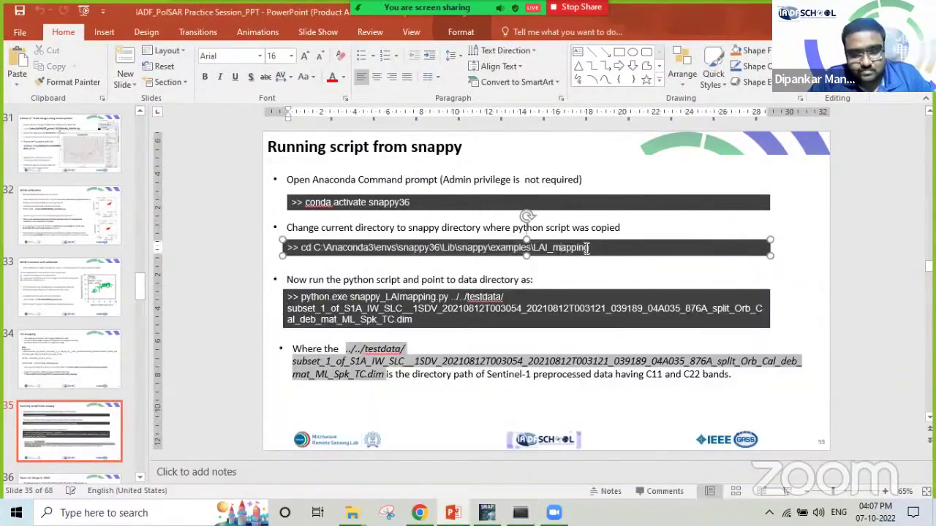
pyautogui.moveTo(356, 254); pyautogui.dragTo(302, 249)
pyautogui.hotkey('ctrl', 'c')
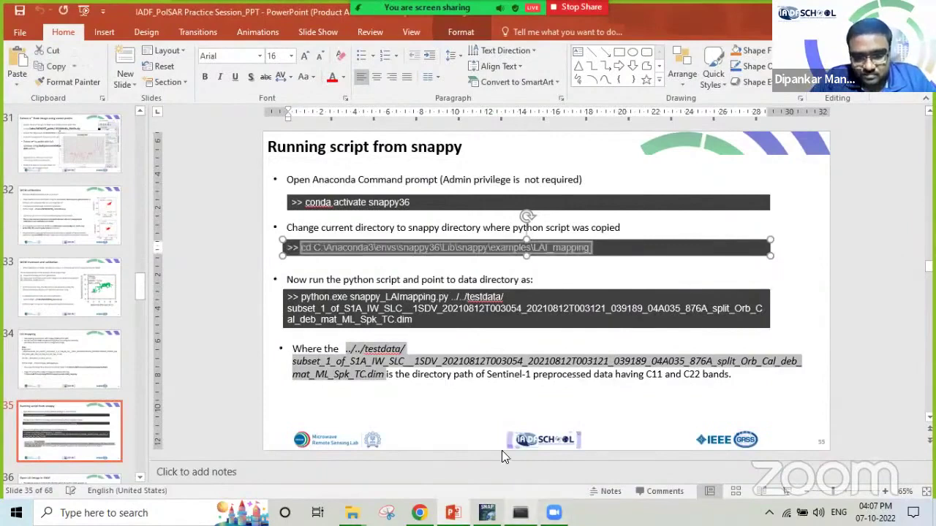
# - In the Anaconda Prompt, try to change to the C:\Anaconda3\envs\snappy36\Lib\snappy\examples\LAI_mapping directory with the copied command
pyautogui.click(520, 512)
pyautogui.hotkey('ctrl', 'v')
pyautogui.press('Return')
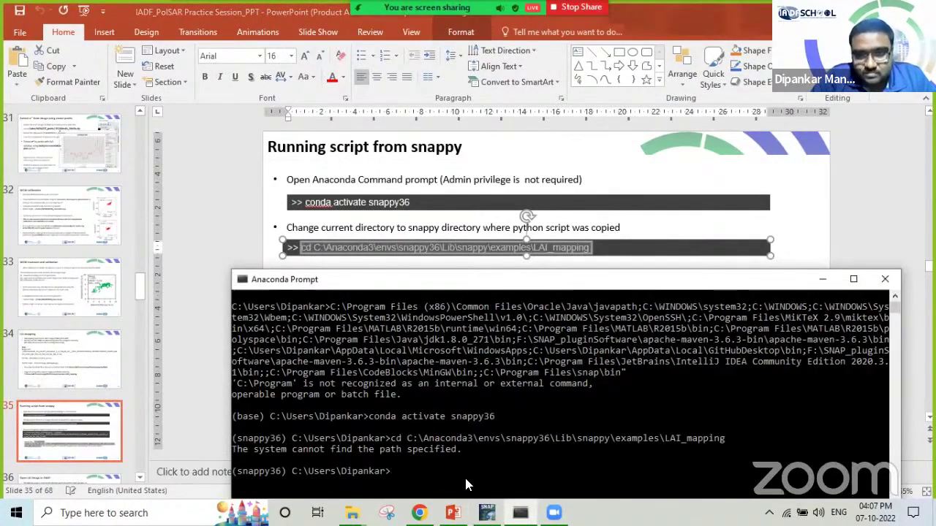
pyautogui.hotkey('ctrl', 'v')
pyautogui.press('Return')
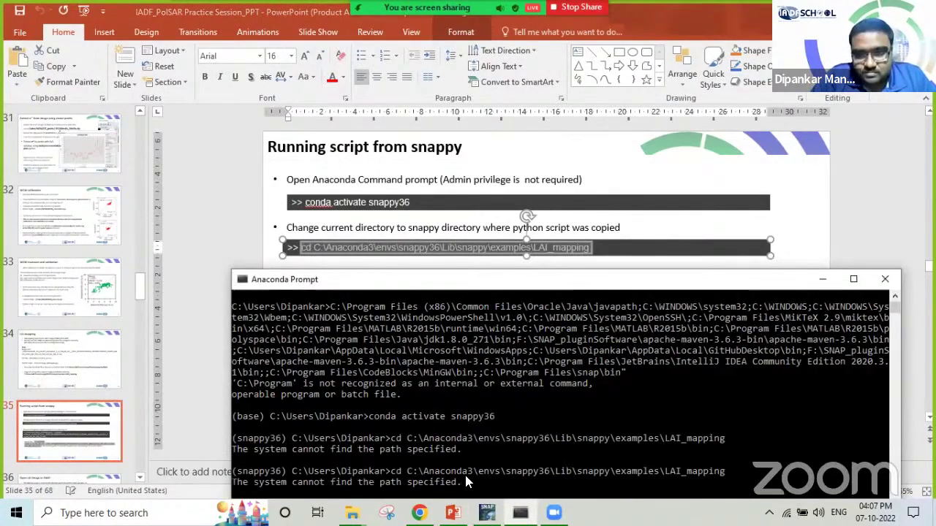
# - Copy the slide's cd command again, move the Anaconda Prompt slightly upward and retry changing to the examples\LAI_mapping directory
pyautogui.click(578, 248)
pyautogui.moveTo(590, 249); pyautogui.dragTo(301, 250)
pyautogui.press('super+c')
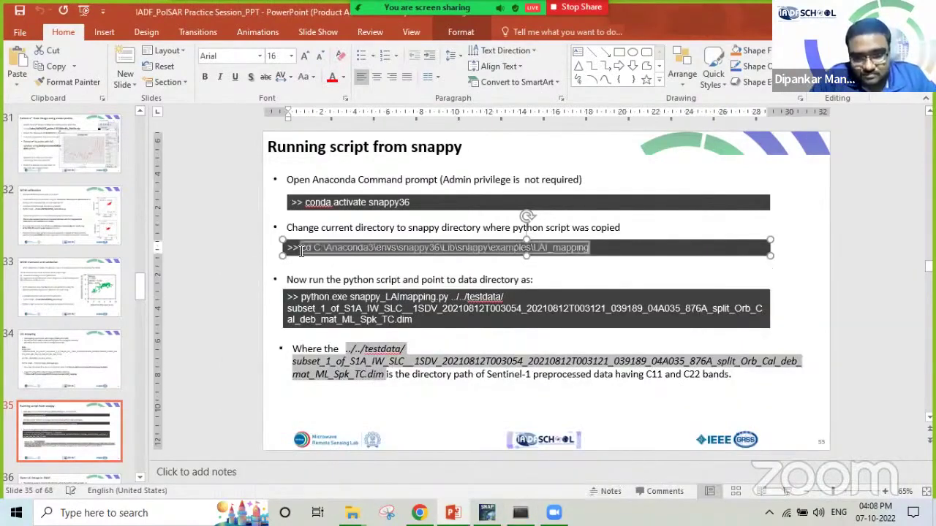
pyautogui.click(520, 513)
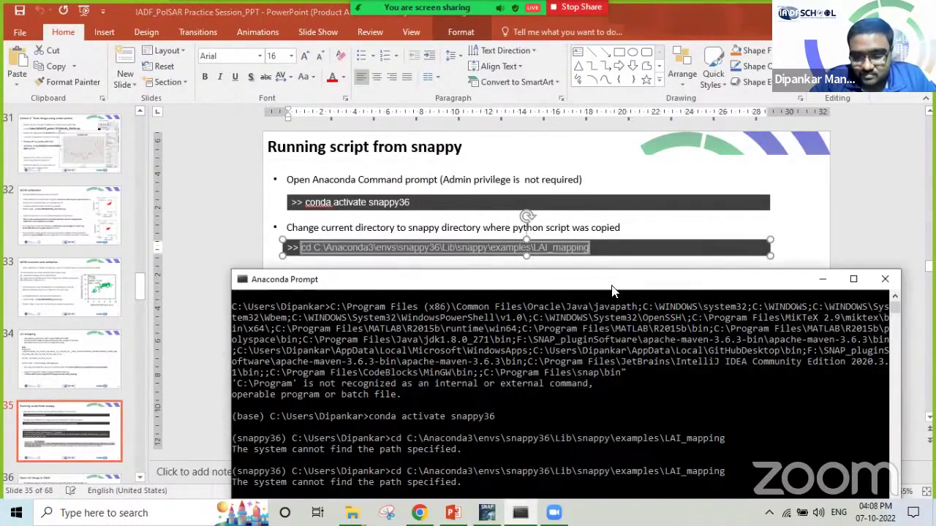
pyautogui.moveTo(614, 275); pyautogui.dragTo(616, 253)
pyautogui.rightClick(501, 487)
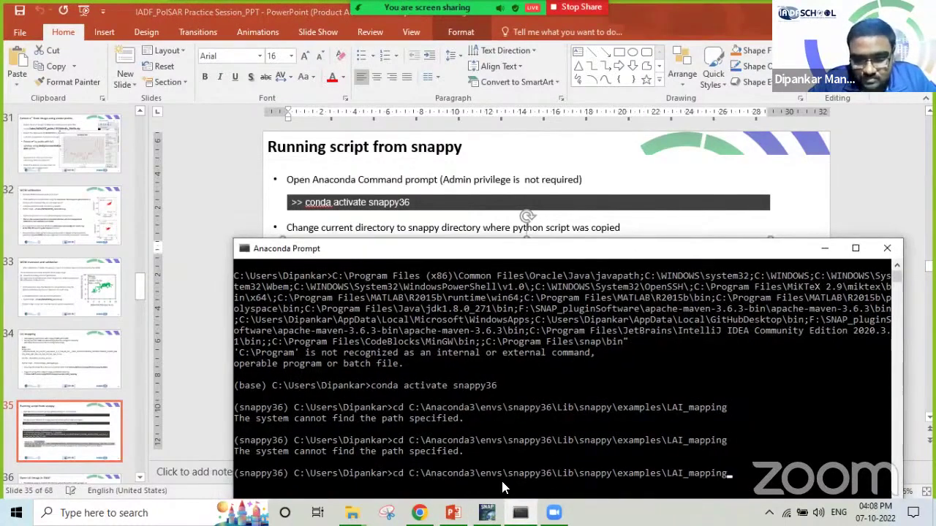
pyautogui.press('Return')
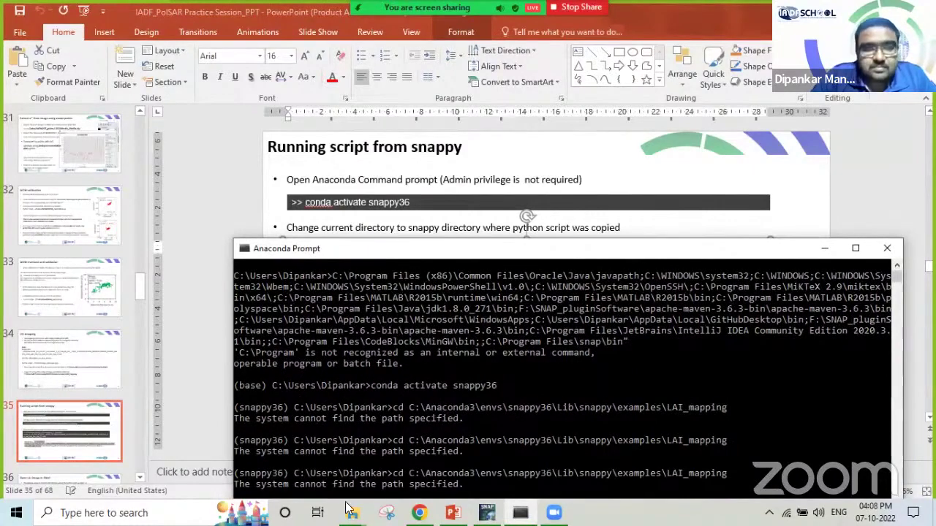
# - Switch to File Explorer and open the C:\Anaconda3\envs\snappy36\Lib\snappy\examples folder from the testdata location
pyautogui.moveTo(351, 512)
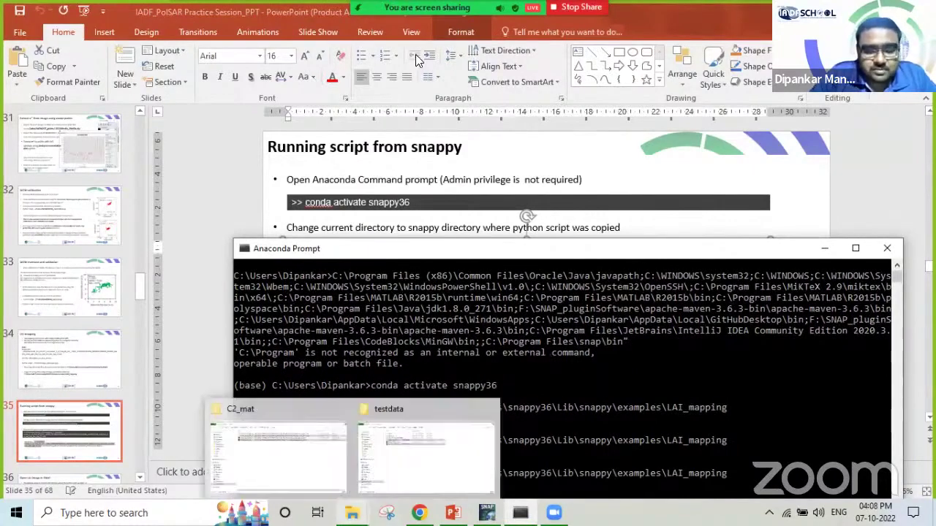
pyautogui.click(273, 449)
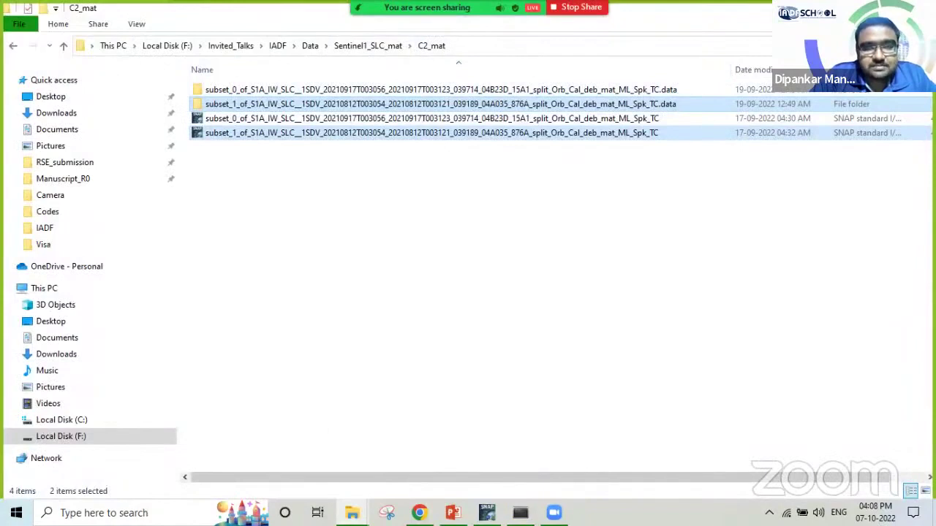
pyautogui.click(426, 446)
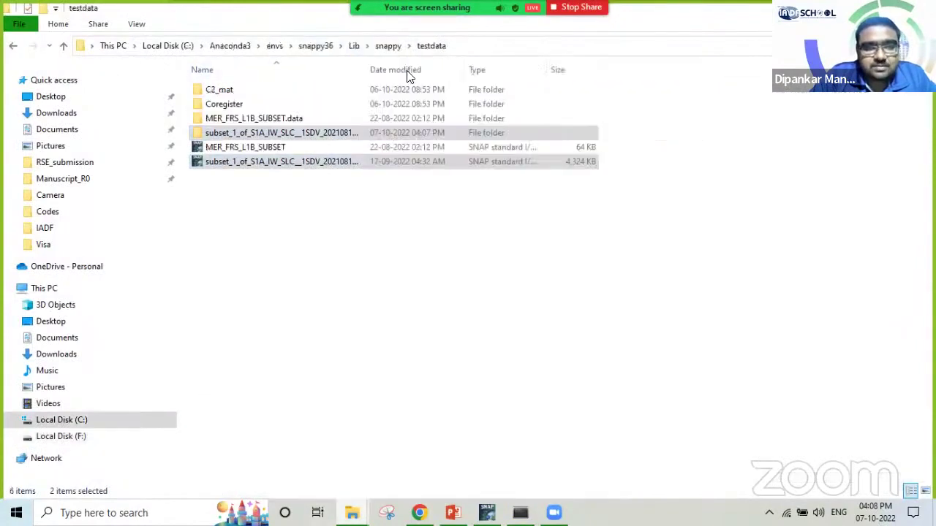
pyautogui.click(387, 45)
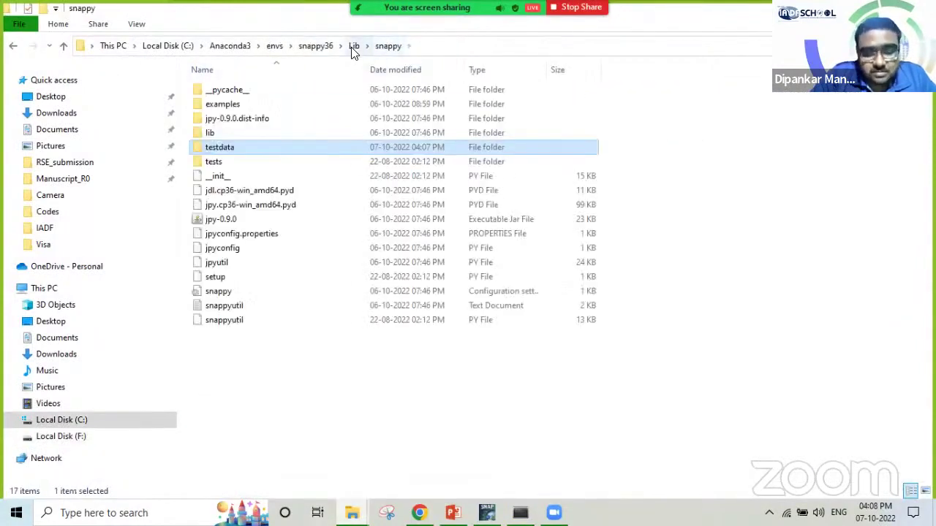
pyautogui.doubleClick(259, 107)
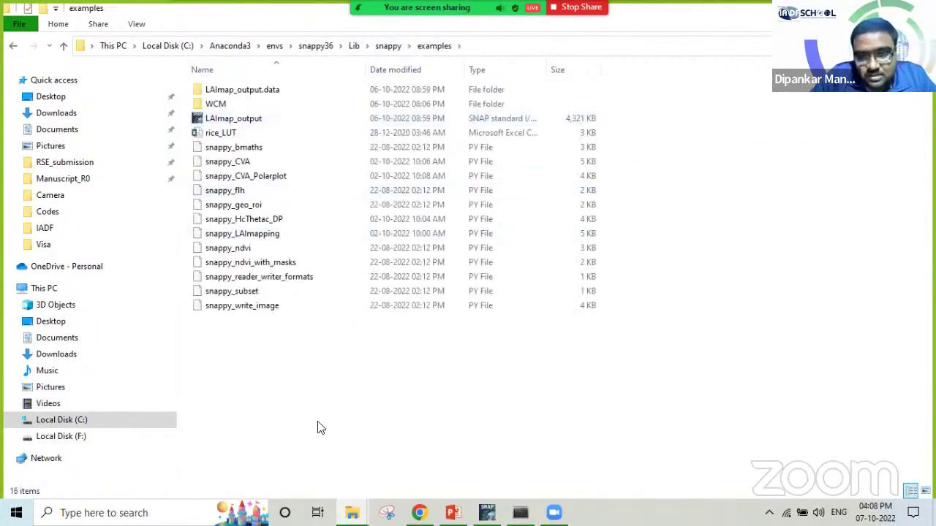
pyautogui.click(453, 512)
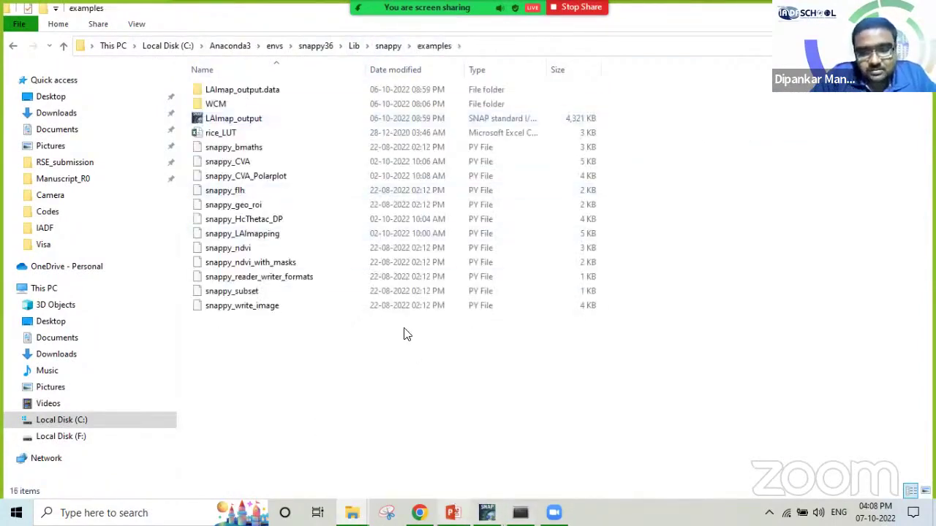
pyautogui.hotkey('alt', 'Tab')
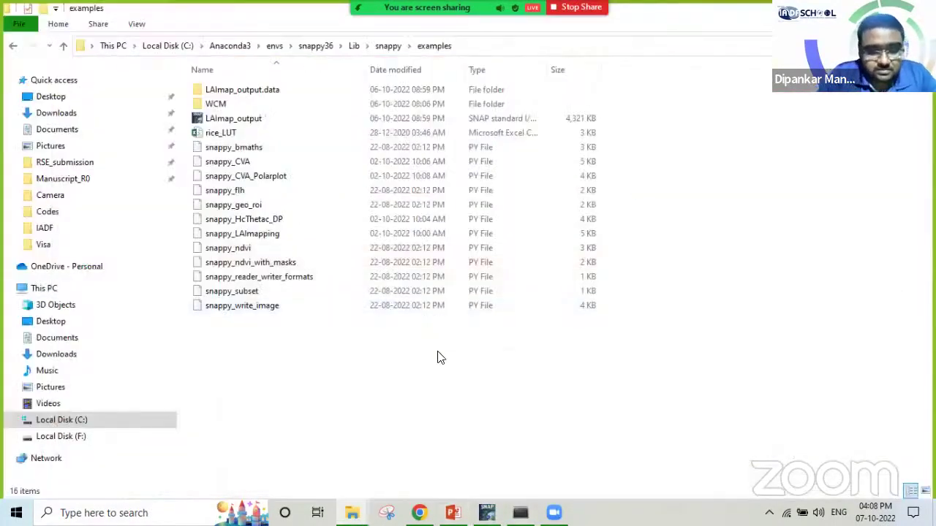
# - Create a new folder named LAI_mapping inside the snappy examples folder
pyautogui.rightClick(438, 355)
pyautogui.moveTo(438, 344)
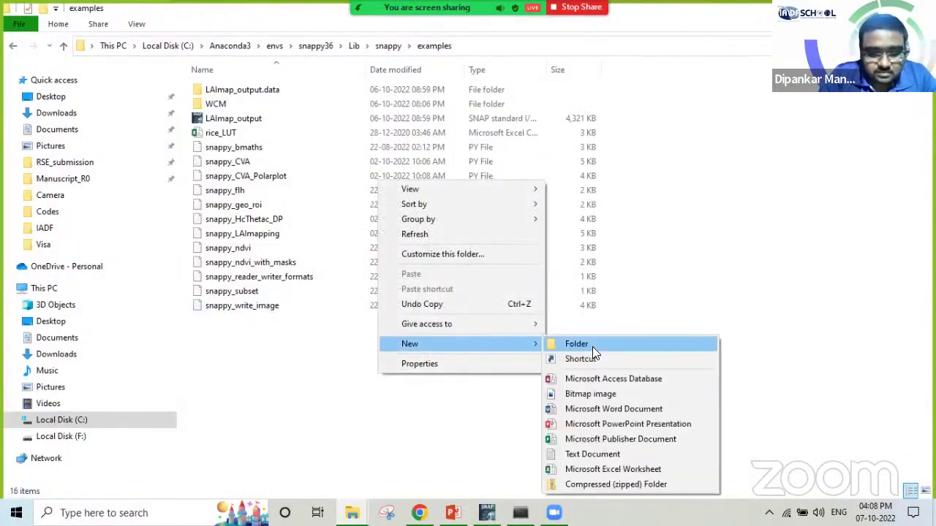
pyautogui.click(592, 347)
pyautogui.write('L')
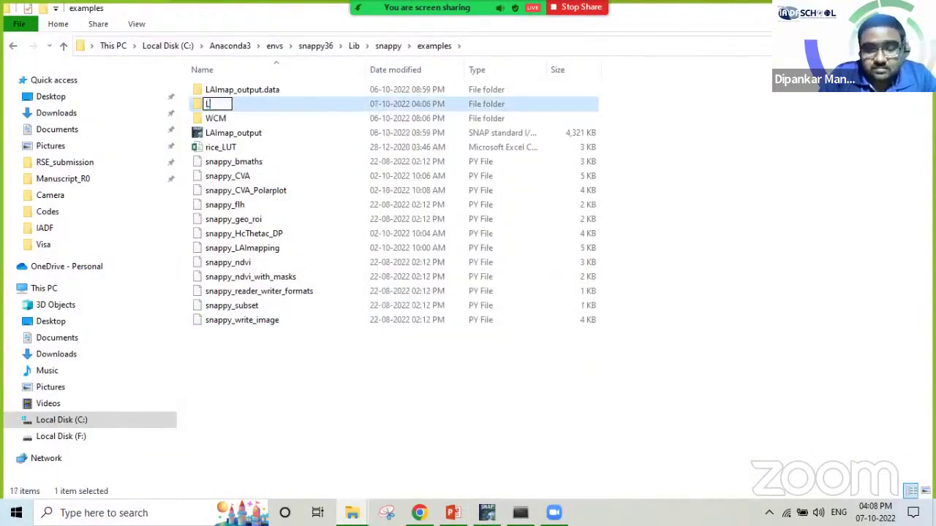
pyautogui.write('AI_mapping')
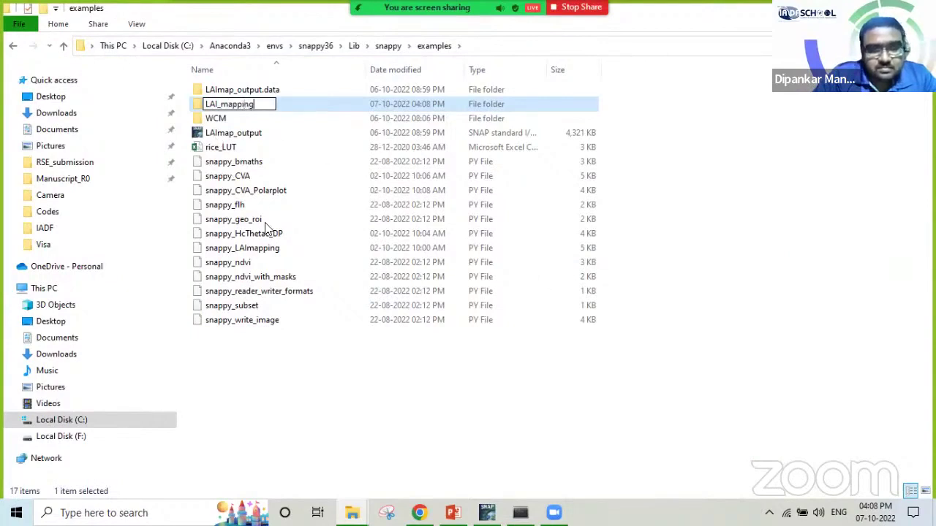
pyautogui.press('Return')
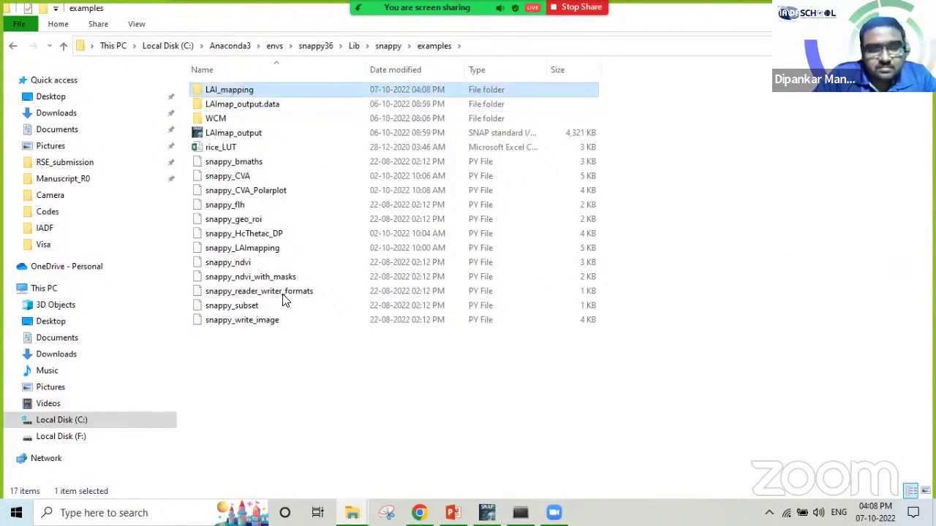
# - Move the snappy_LAImapping script and the rice_LUT file into the LAI_mapping folder and open that folder
pyautogui.click(272, 251)
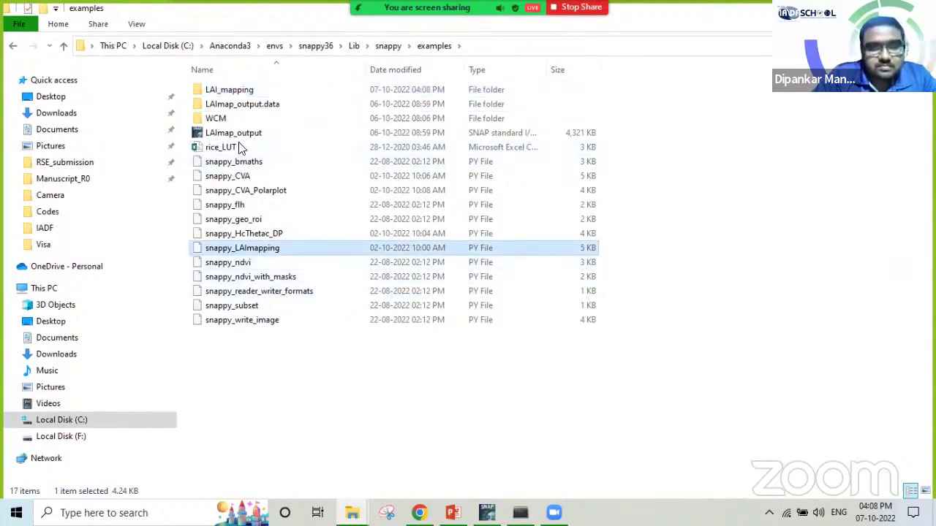
pyautogui.keyDown('ctrl'); pyautogui.click(253, 147); pyautogui.keyUp('ctrl')
pyautogui.moveTo(253, 147); pyautogui.dragTo(271, 103)
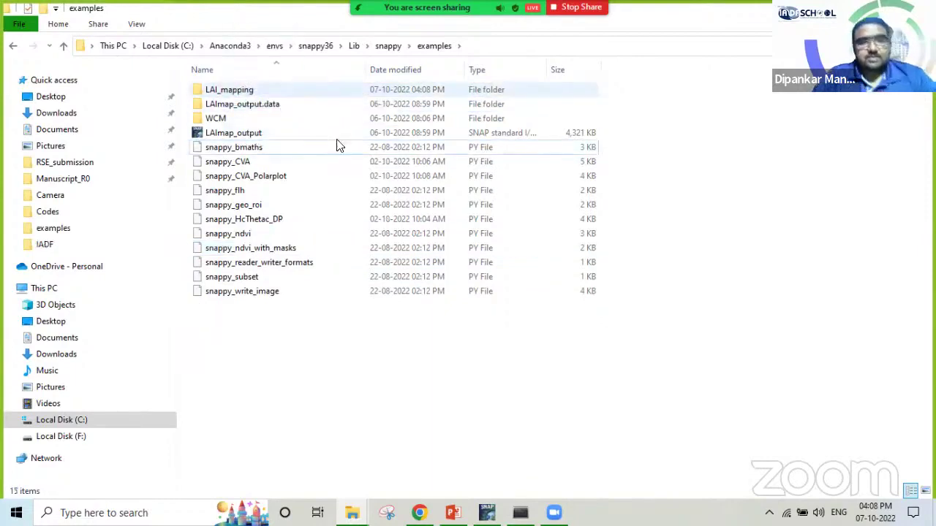
pyautogui.doubleClick(264, 91)
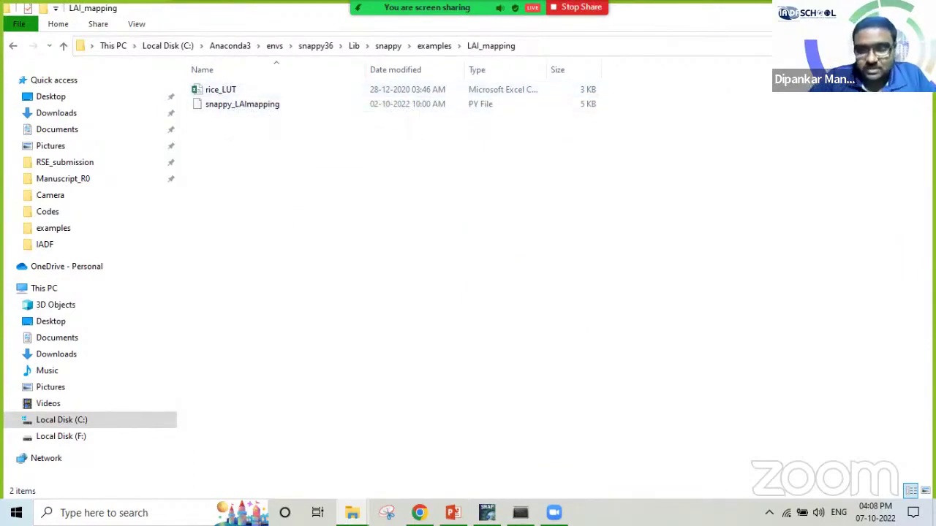
# - In the Anaconda Prompt, change to the C:\Anaconda3\envs\snappy36\Lib\snappy\examples\LAI_mapping directory and move the window higher
pyautogui.hotkey('alt', 'Tab')
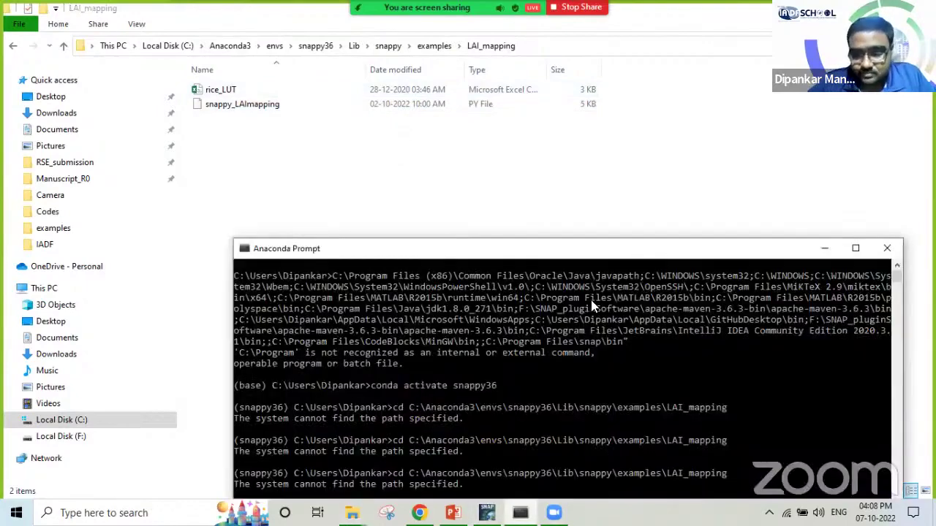
pyautogui.moveTo(598, 250); pyautogui.dragTo(527, 138)
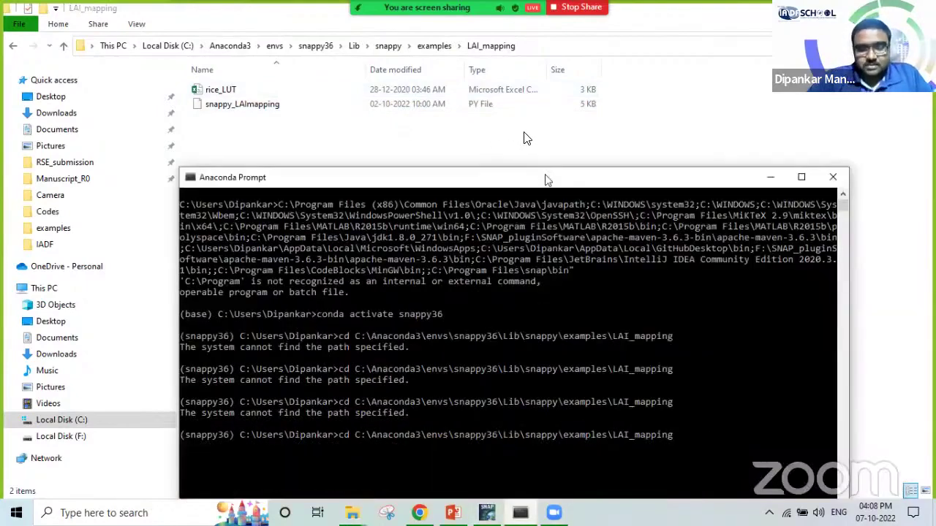
pyautogui.press('Return')
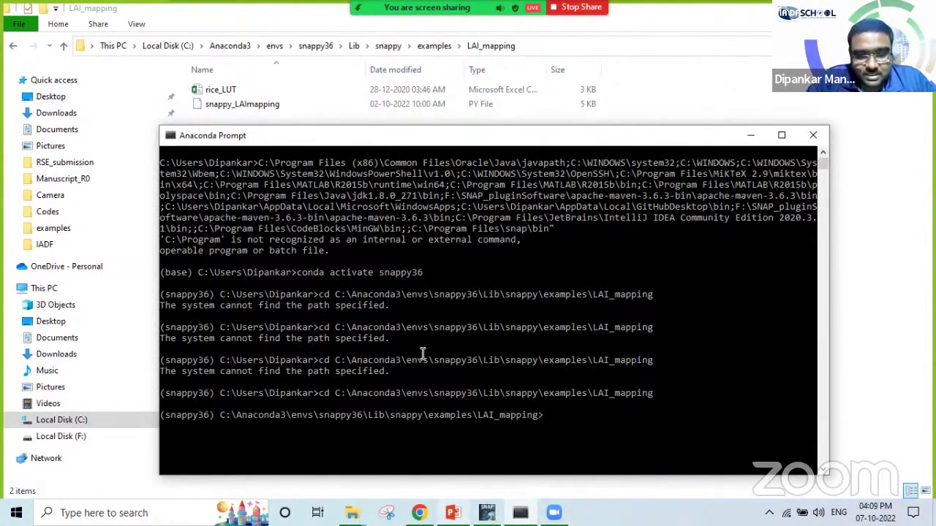
# - Copy the full python.exe snappy_LAImapping.py command, including the subset_1 .dim path, from the "Running script from snappy" slide in PowerPoint
pyautogui.click(453, 512)
pyautogui.click(310, 299)
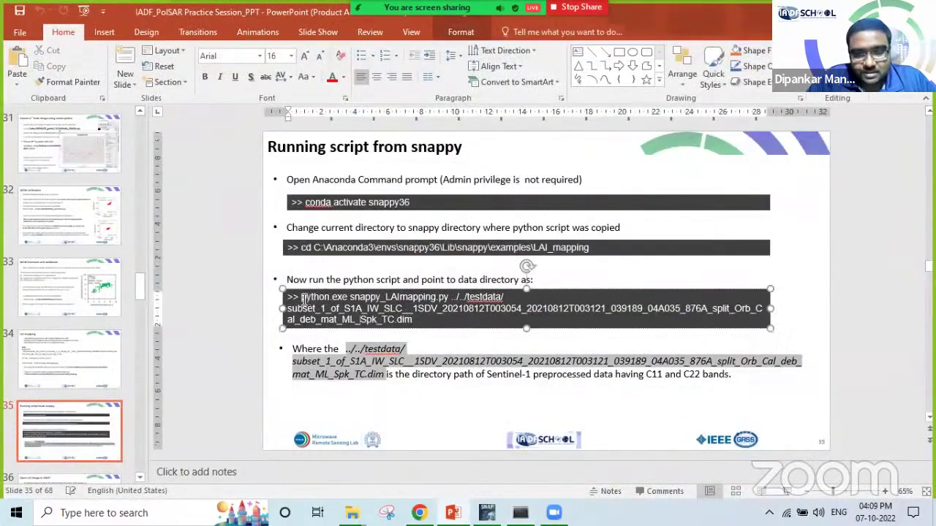
pyautogui.moveTo(311, 298); pyautogui.dragTo(413, 323)
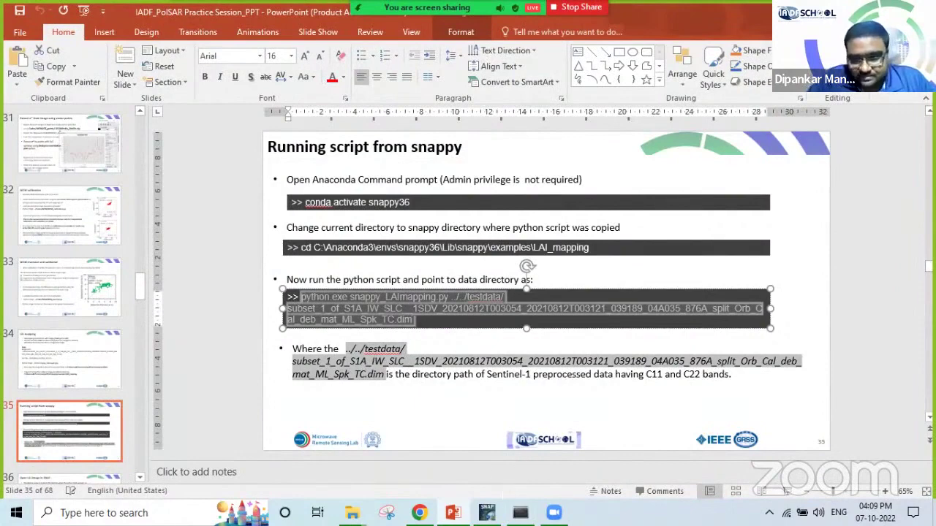
# - In a maximized Anaconda Prompt, run "python.exe snappy_LAImapping.py ../../testdata/ subset_1_of_S1A_IW_SLC__1SDV_20210812T003054_20210812T003121_039189_04A035_876A_split_Orb_Cal_deb_mat_ML_Spk_TC.dim"
pyautogui.click(520, 512)
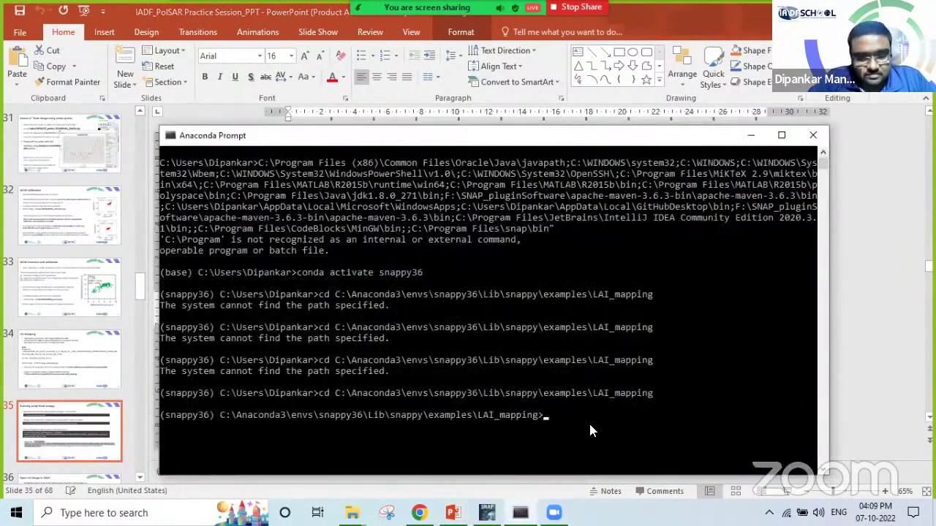
pyautogui.write('python.exe snappy_LAImapping.py ../../testdata/ subset_1_of_S1A_IW_SLC__1SDV_20210812T003054_20210812T003121_039189_04A035_876A_split_Orb_Cal_deb_mat_ML_Spk_TC.dim')
pyautogui.press('Return')
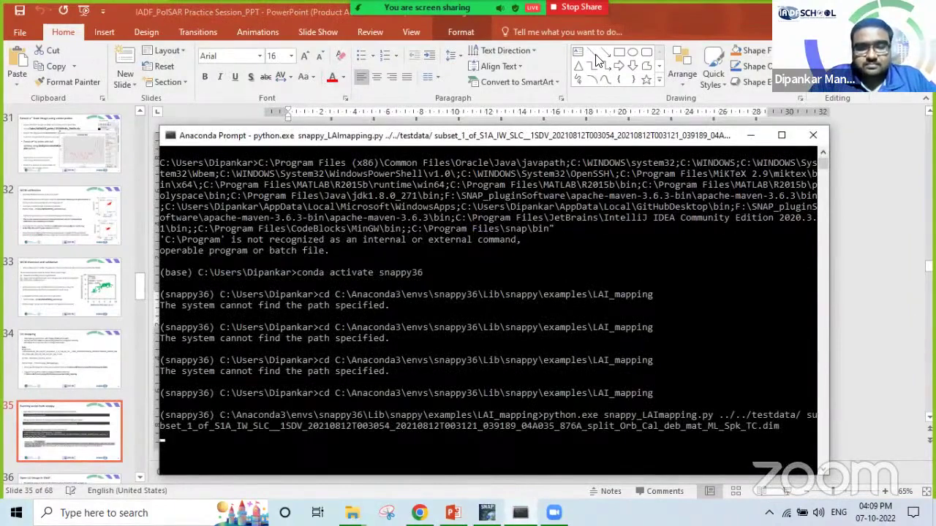
pyautogui.moveTo(604, 135); pyautogui.dragTo(596, 51)
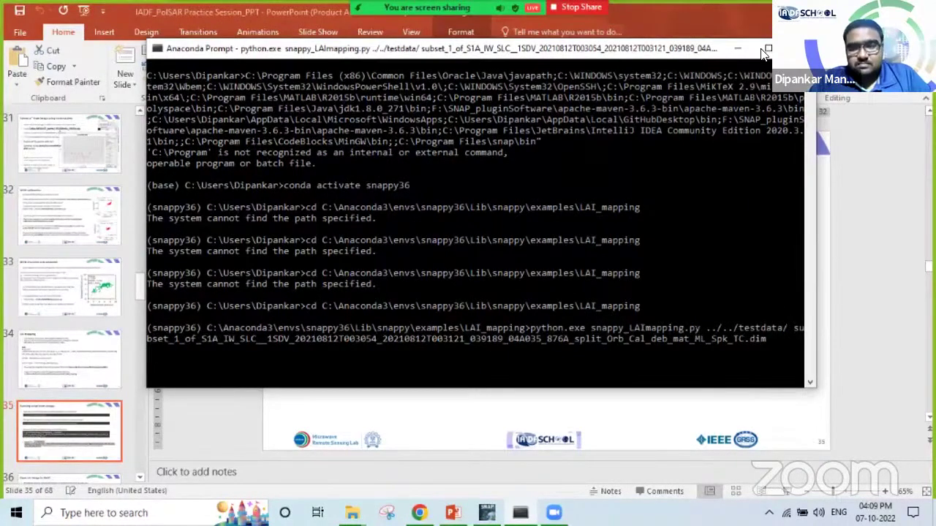
pyautogui.press('super+Up')
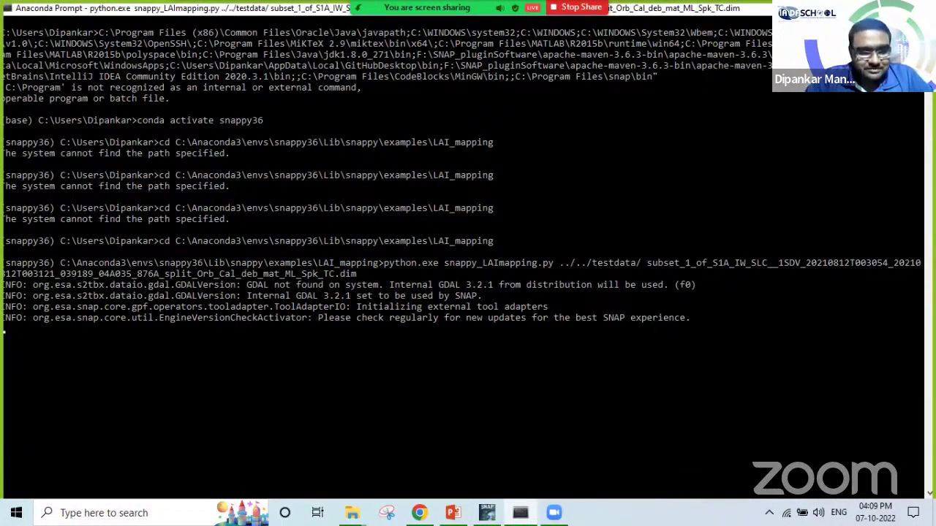
pyautogui.press('Return')
pyautogui.press('Return')
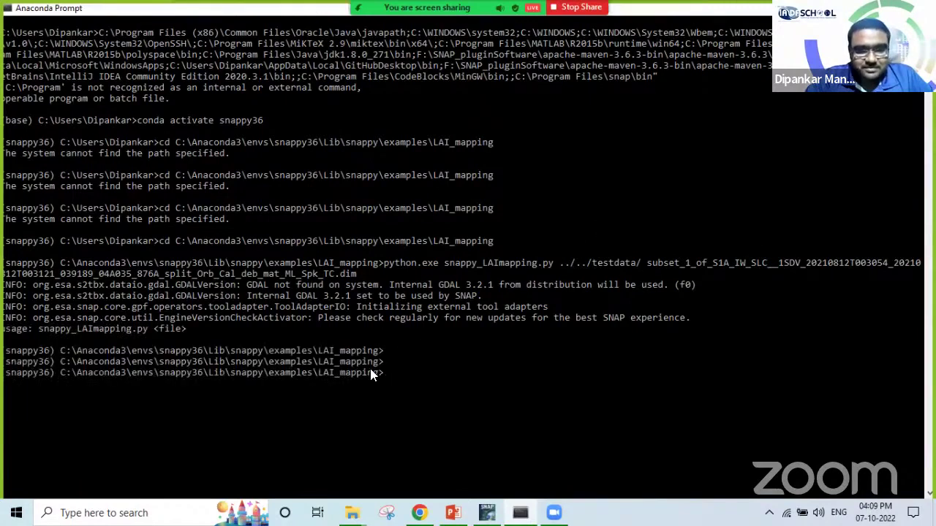
# - Rerun the previous python.exe snappy_LAImapping.py command on the subset_1 .dim product from the command history
pyautogui.click(408, 383)
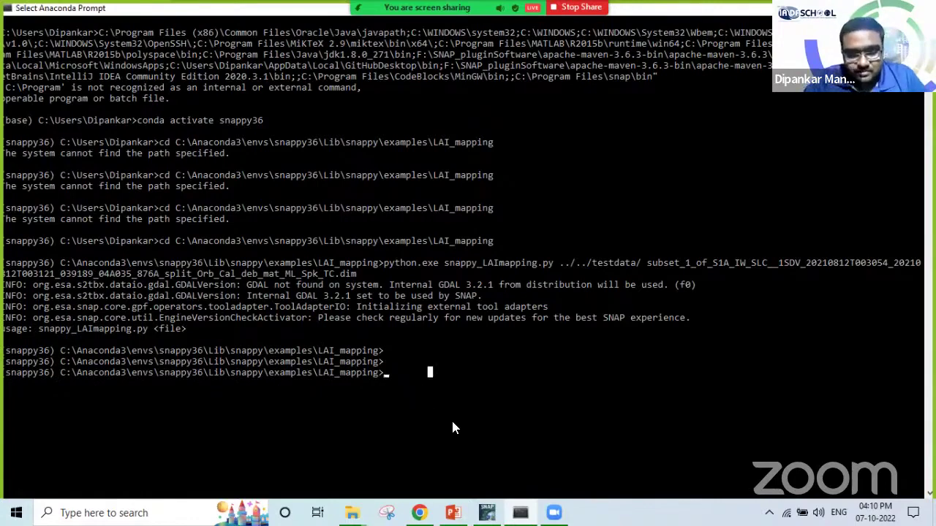
pyautogui.press('Up')
pyautogui.press('Return')
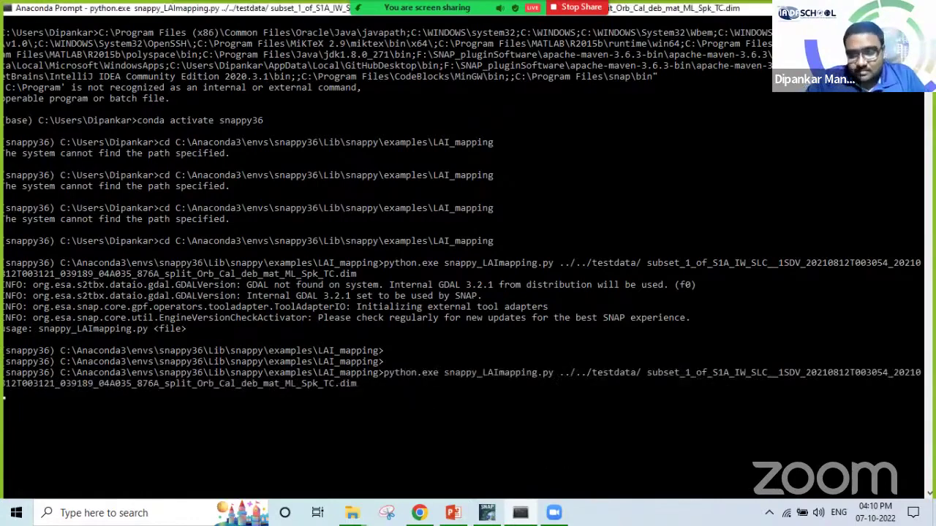
# - Switch to PowerPoint and present the "Running script from snappy" slide full screen
pyautogui.hotkey('alt', 'Tab')
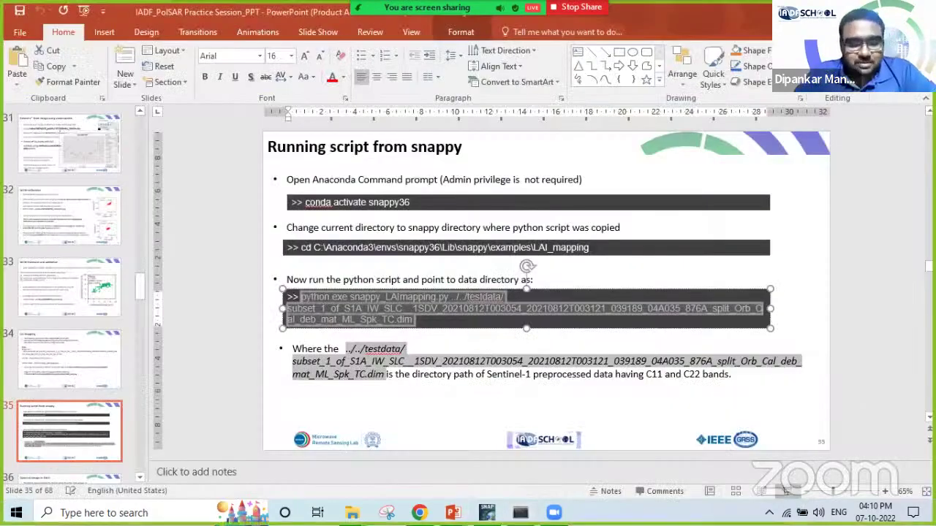
pyautogui.hotkey('shift', 'F5')
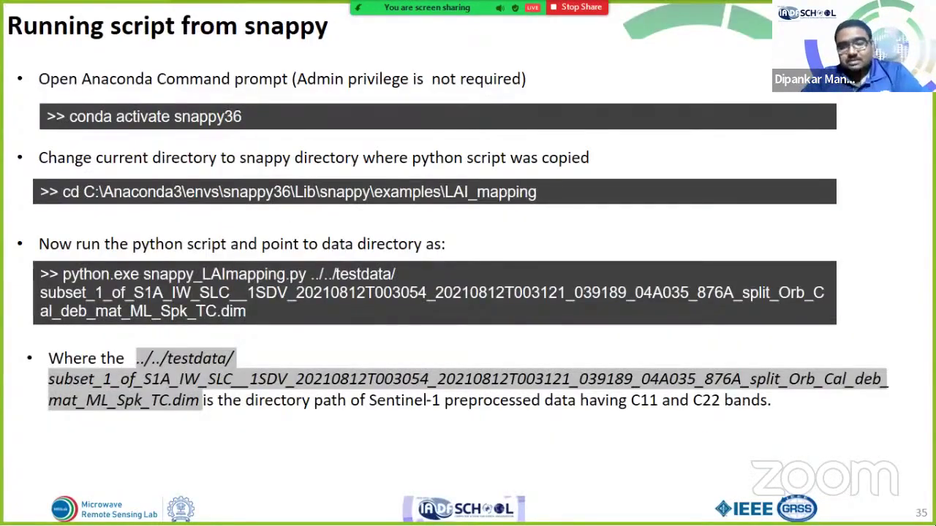